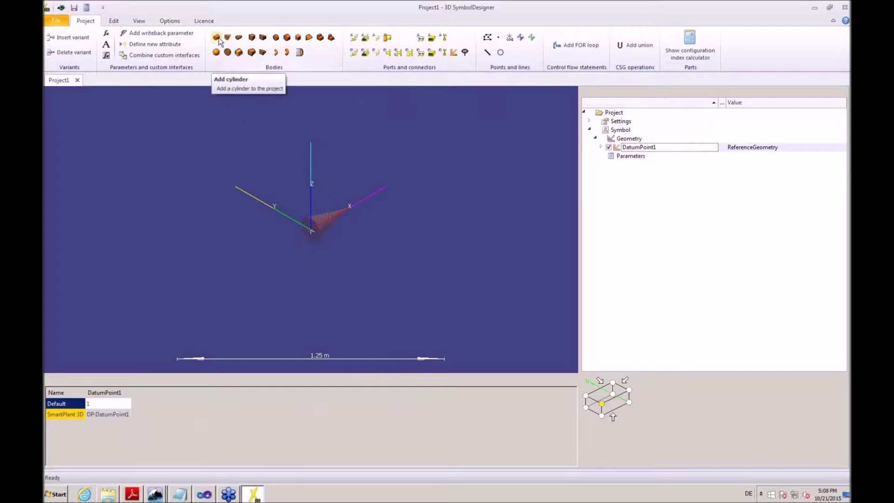
Add a 1 m by 1 m Cylinder1 and expand its geometry, rotation and translation values
left_click(217, 37)
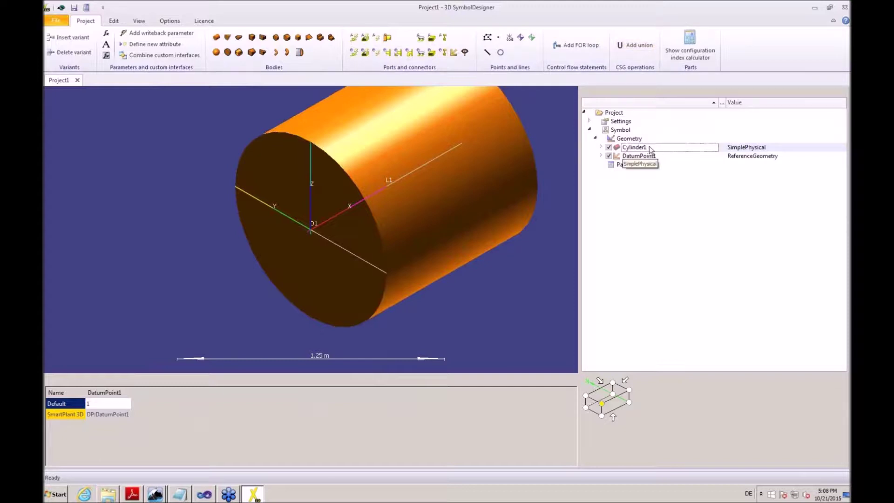
left_click(601, 147)
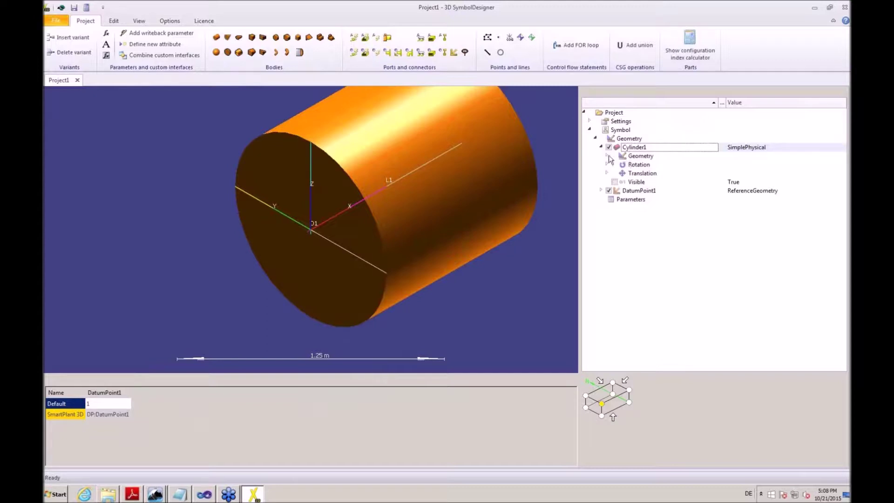
left_click(607, 156)
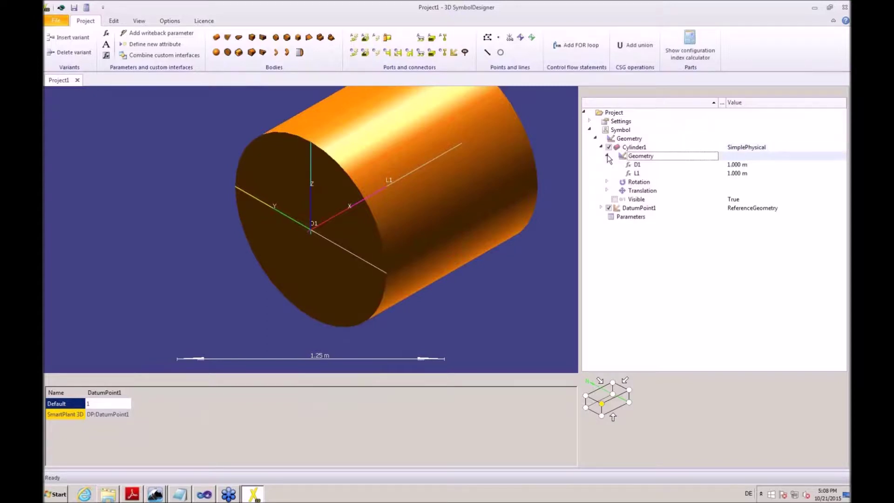
left_click(607, 182)
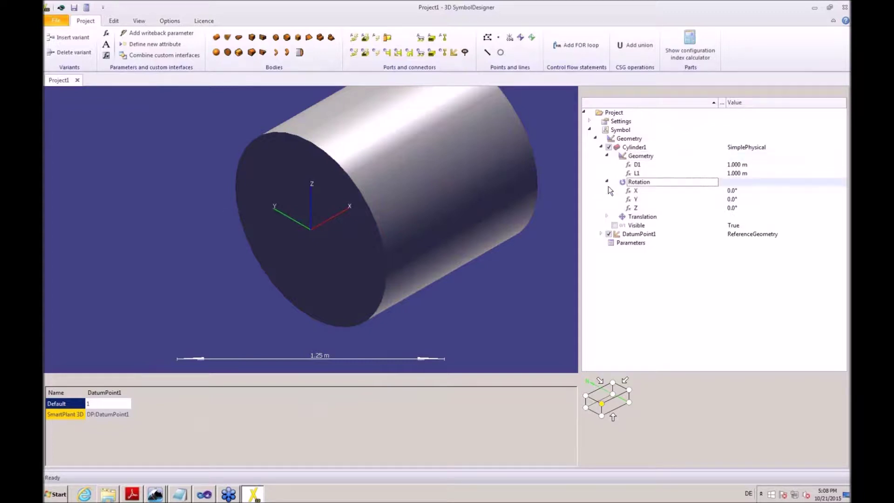
left_click(607, 217)
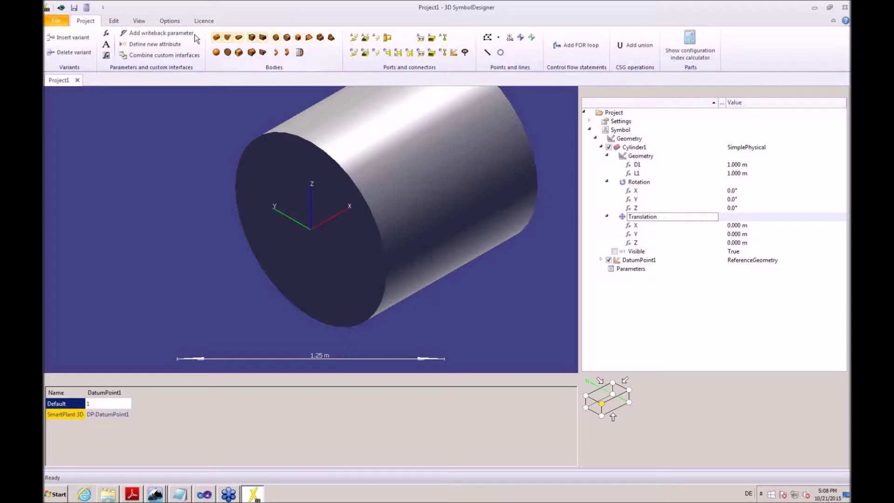
left_click(139, 21)
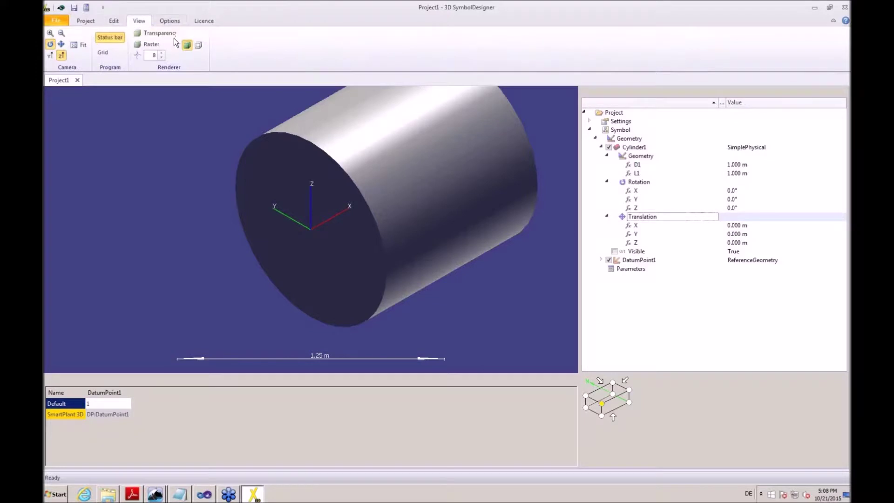
Switch to wireframe display, add two spherical segments, and create a numeric parameter under Parameters
left_click(198, 45)
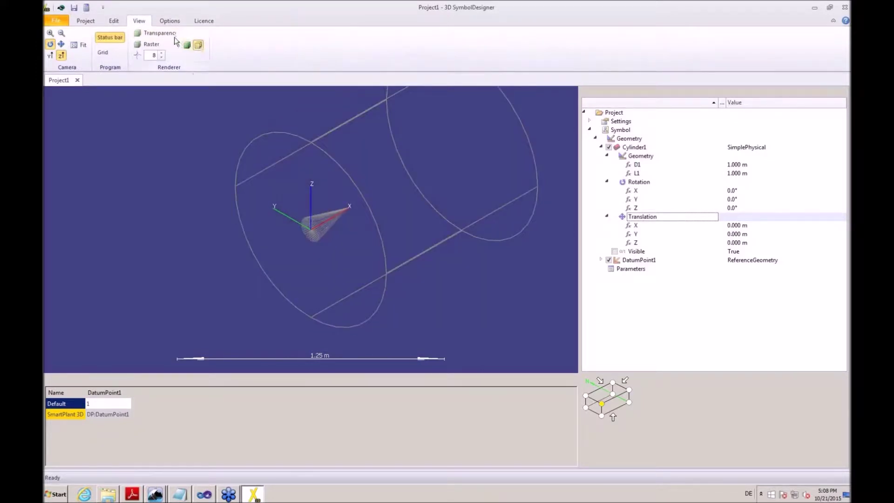
left_click(86, 22)
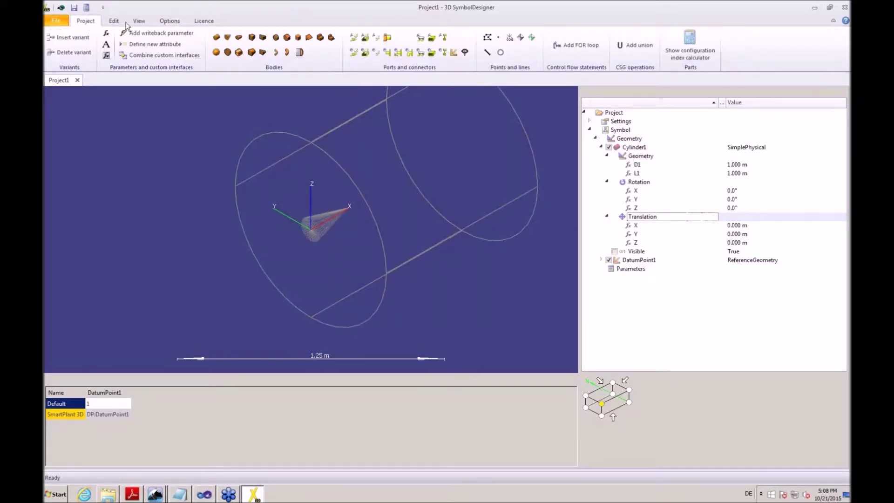
left_click(227, 52)
left_click(228, 52)
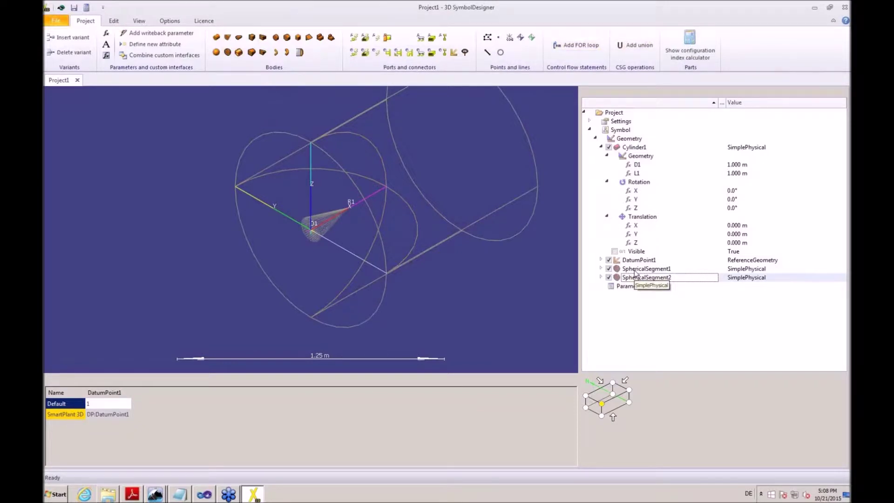
left_click(613, 287)
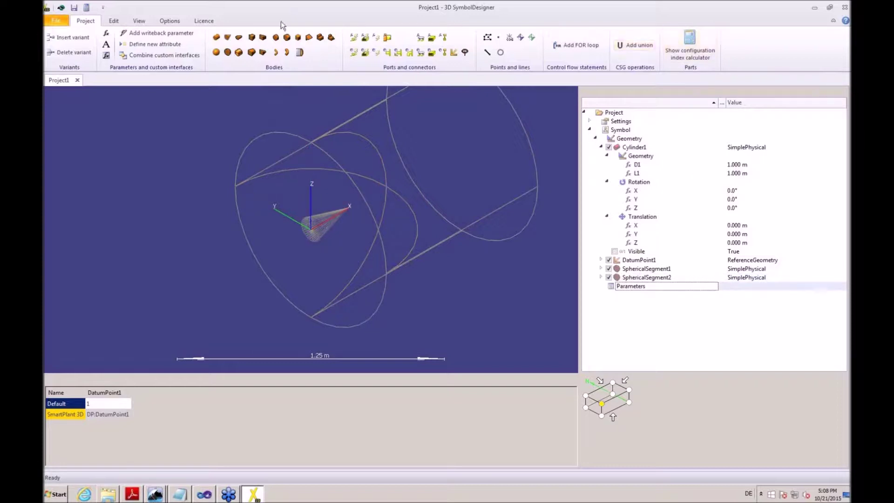
left_click(106, 34)
Add a second parameter and rename Parameter1 to parVesselLength
left_click(106, 34)
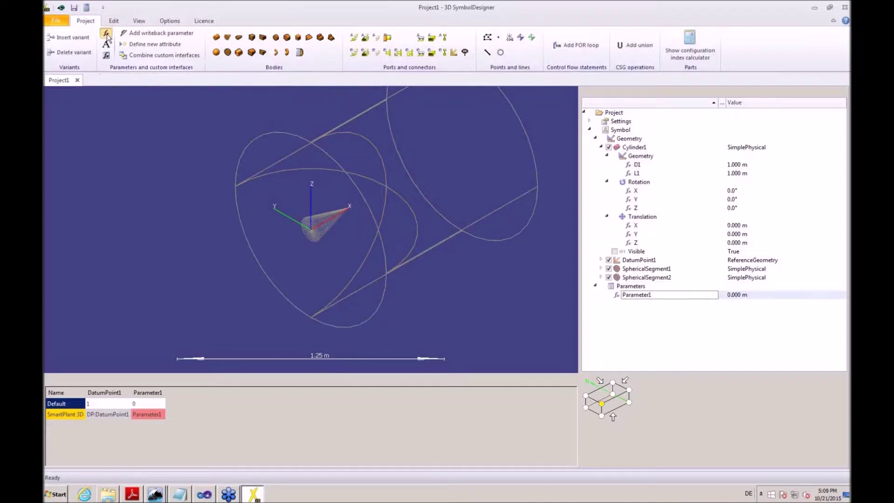
left_click(640, 296)
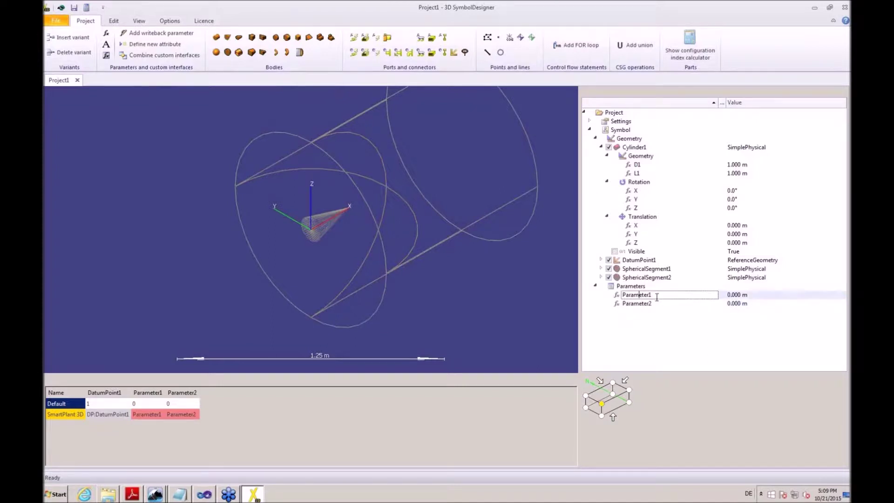
left_click_drag(657, 297, 620, 296)
type("parVesselLength")
key("Return")
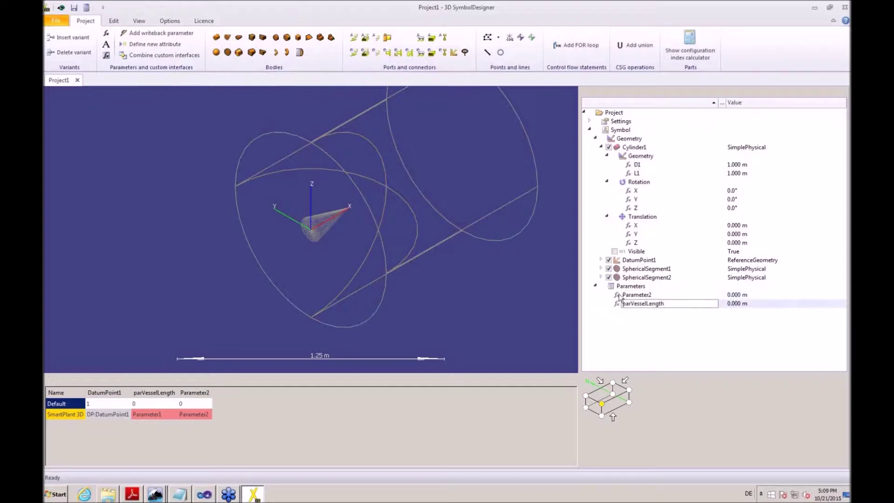
Rename Parameter2 to parVesselDiameter
left_click(619, 296)
left_click(615, 297)
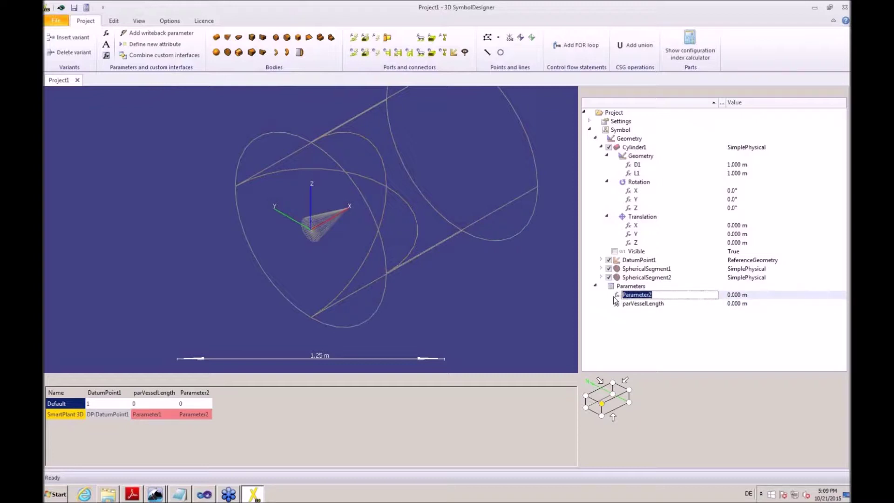
type("parVesselDiameter")
key("Return")
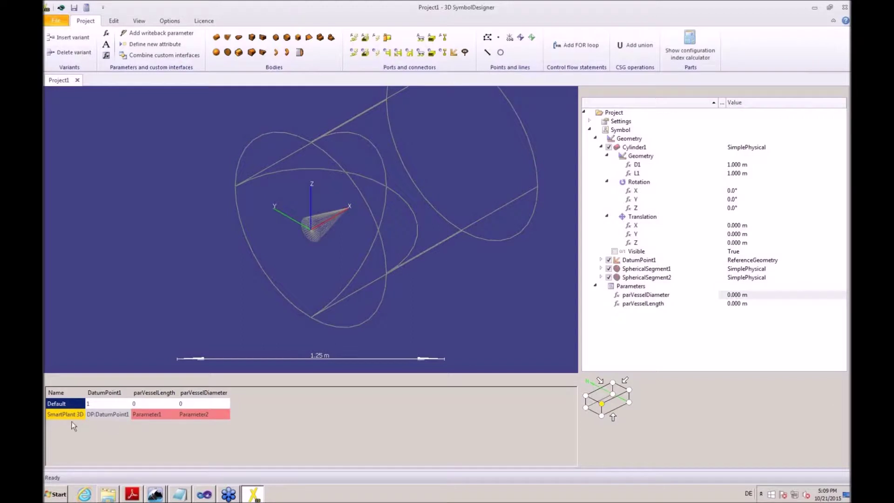
left_click(70, 404)
Rename the Default variant to TankA and insert two more variant rows
left_click_drag(70, 404, 45, 404)
type("TankA")
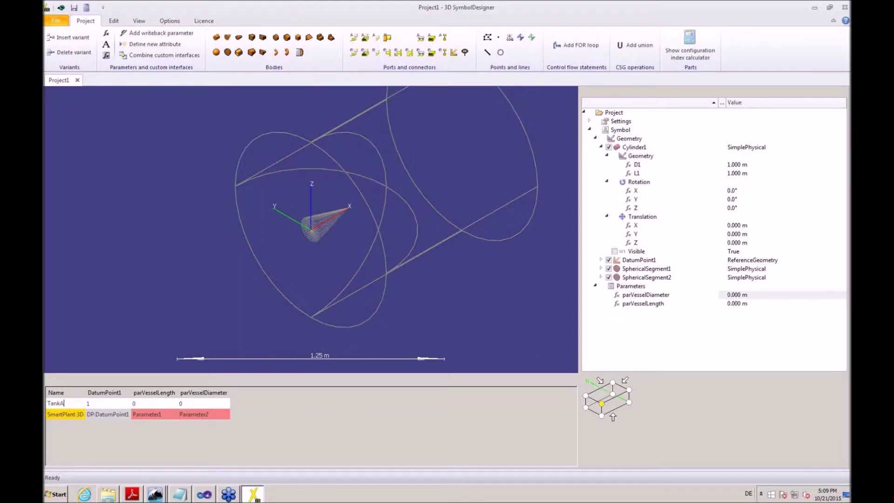
key("Return")
left_click(74, 408)
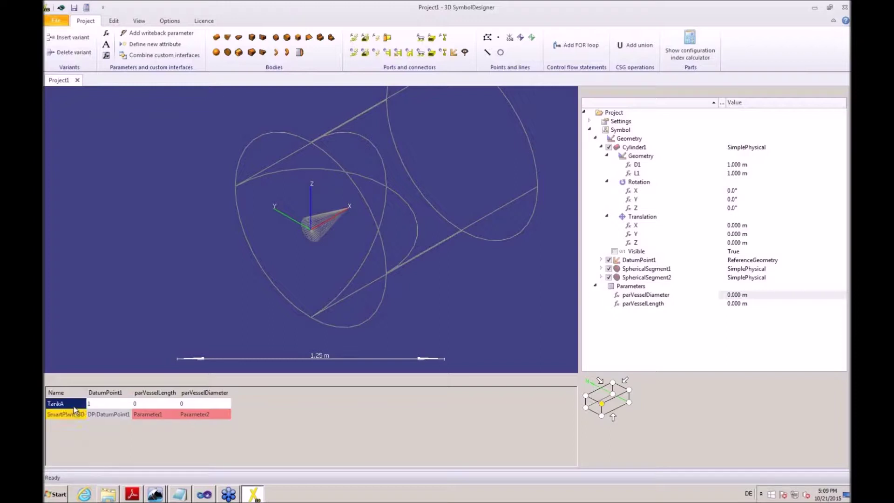
left_click(71, 37)
left_click(71, 37)
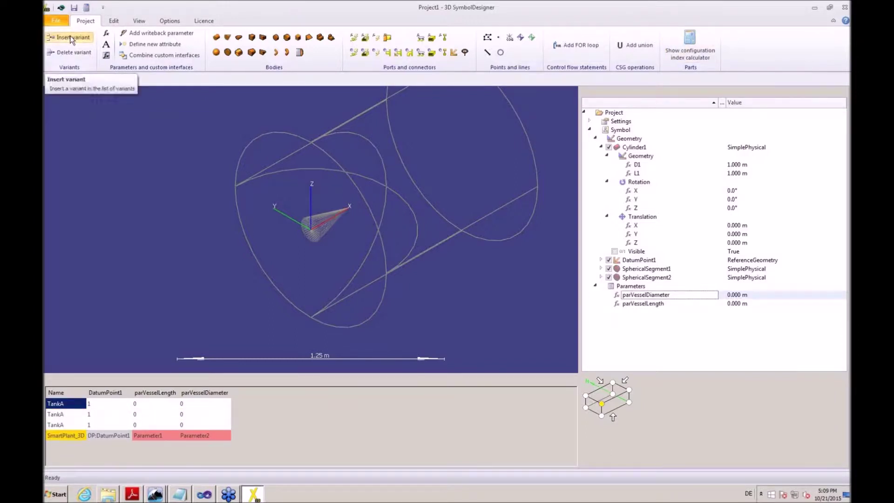
Name the new variant rows TankB and TankC
left_click(69, 414)
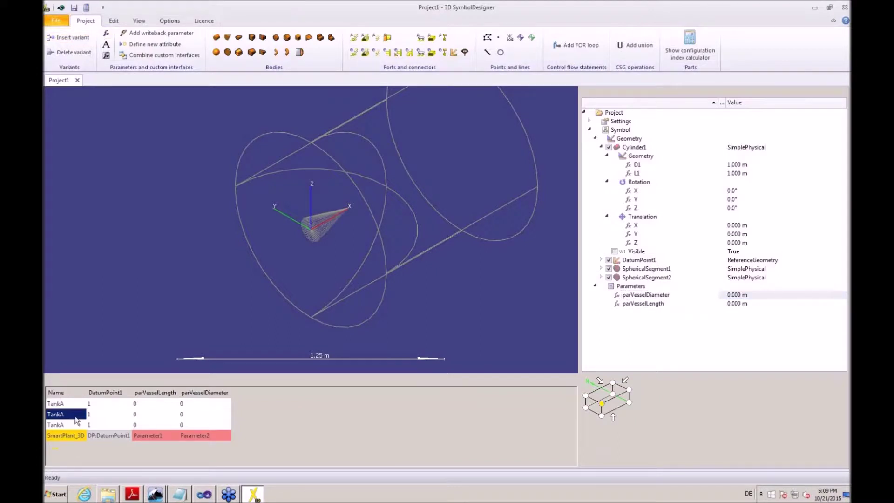
left_click(69, 414)
left_click(69, 416)
type("B")
key("BackSpace")
key("BackSpace")
type("B")
left_click(66, 425)
left_click(66, 425)
key("BackSpace")
type("C")
Give TankA a vessel length of 2 m and diameter of 1 m
left_click(147, 404)
type("2")
left_click(194, 404)
type("1 m")
Give TankB a vessel length of 12 ft and diameter of 6 ft
left_click(149, 416)
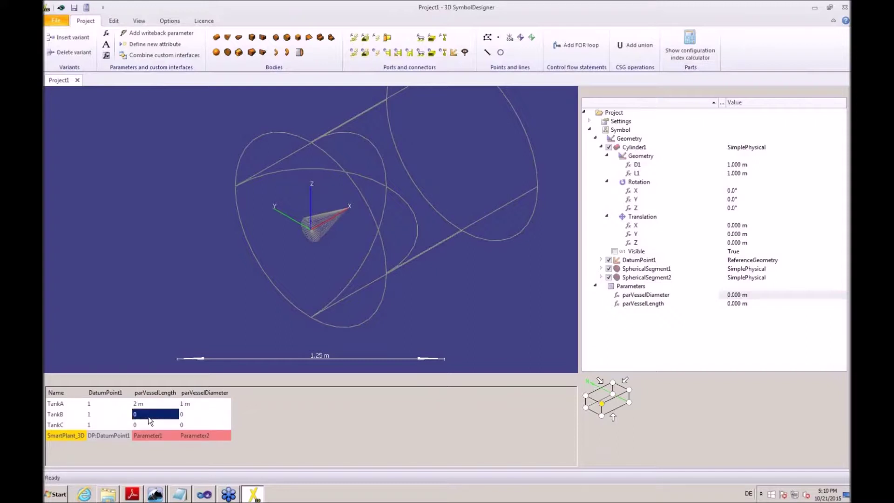
left_click(150, 416)
type("12")
left_click(184, 415)
left_click(195, 415)
key("BackSpace")
type("6ft")
key("Return")
Give TankC a vessel length of 3000 mm and diameter of 42 in
left_click(162, 423)
left_click(162, 424)
type("3000 mm")
left_click(187, 424)
left_click(187, 425)
type("42 in")
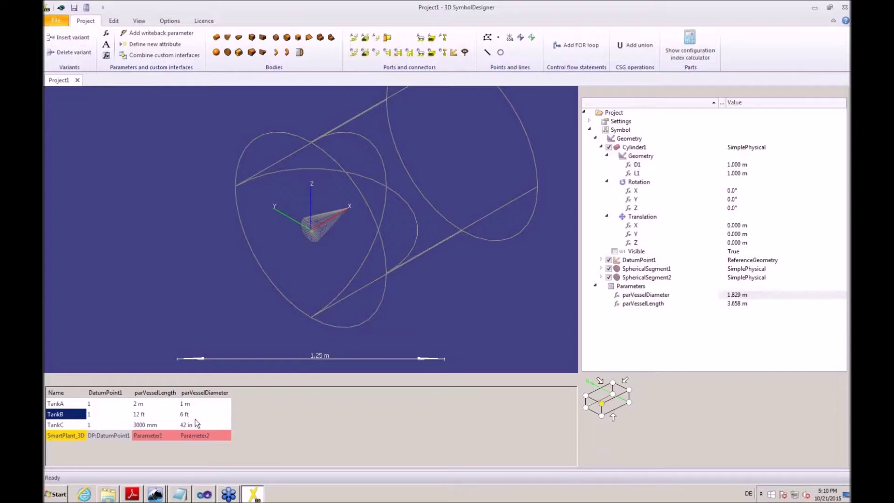
Link Cylinder1's D1 to parVesselDiameter and L1 to parVesselLength, giving 1.829 m by 3.658 m
left_click(762, 295)
mouse_move(733, 300)
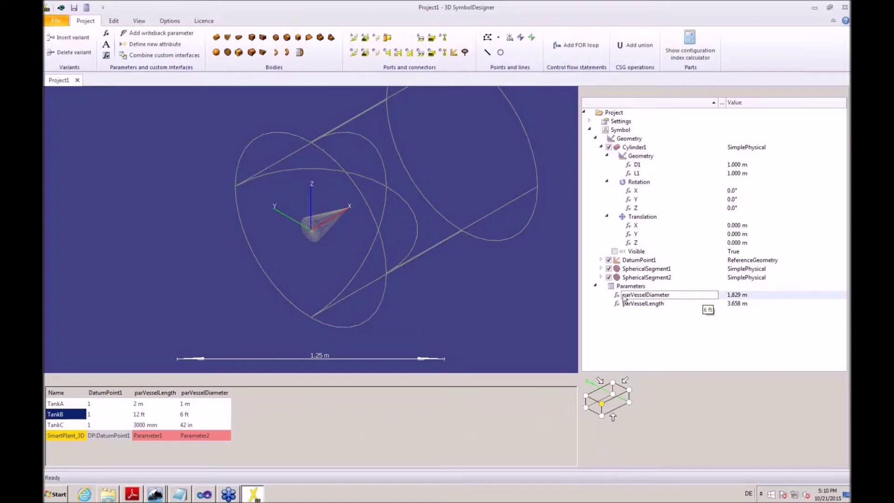
mouse_move(625, 298)
mouse_move(635, 152)
left_click_drag(616, 298, 644, 164)
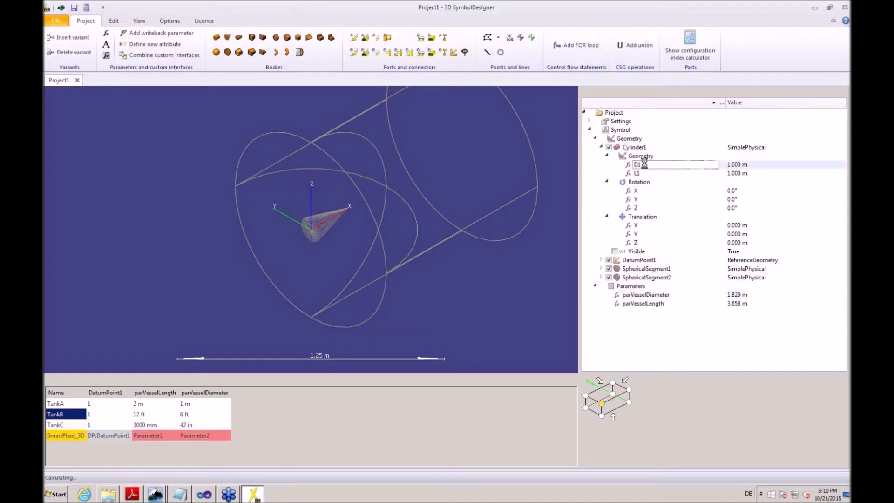
left_click(617, 305)
left_click_drag(617, 306, 652, 179)
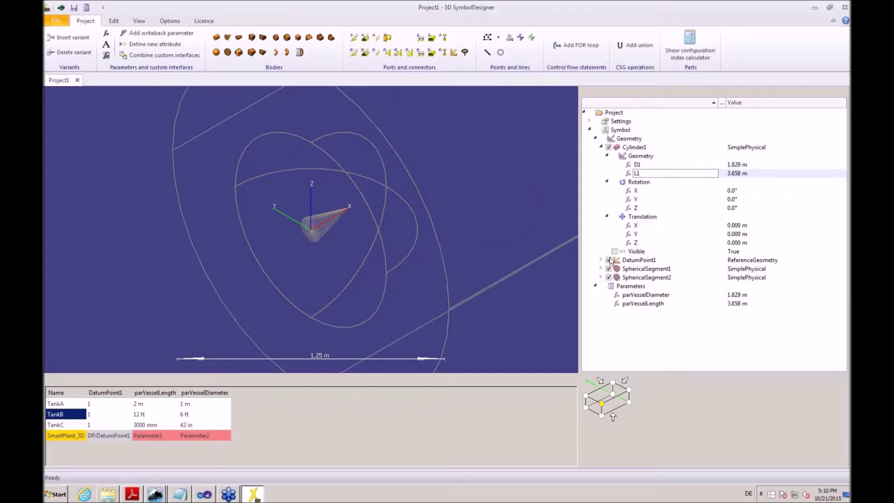
left_click(602, 268)
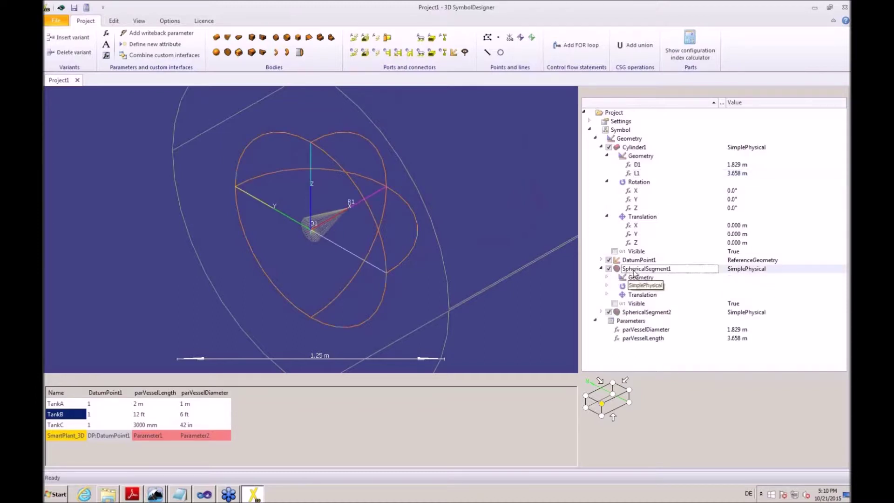
Link SphericalSegment1's D1 to the cylinder's D1 and set R1 to D1 / 4
left_click(608, 277)
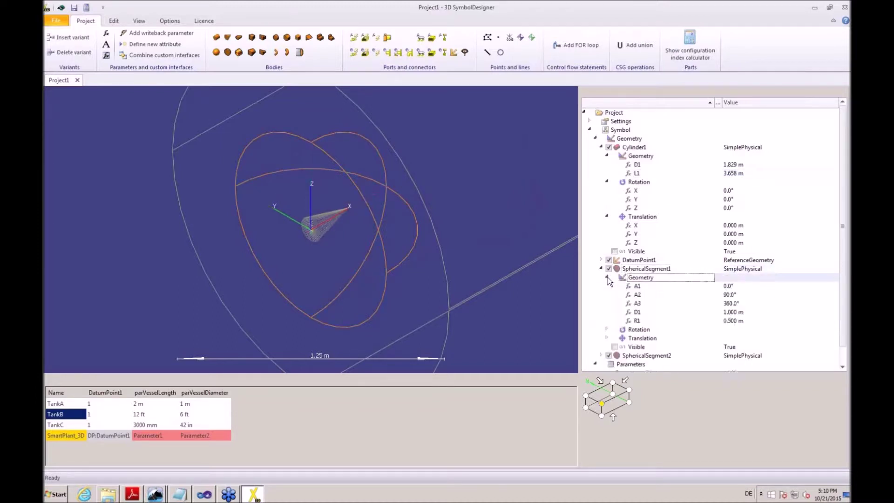
left_click(629, 166)
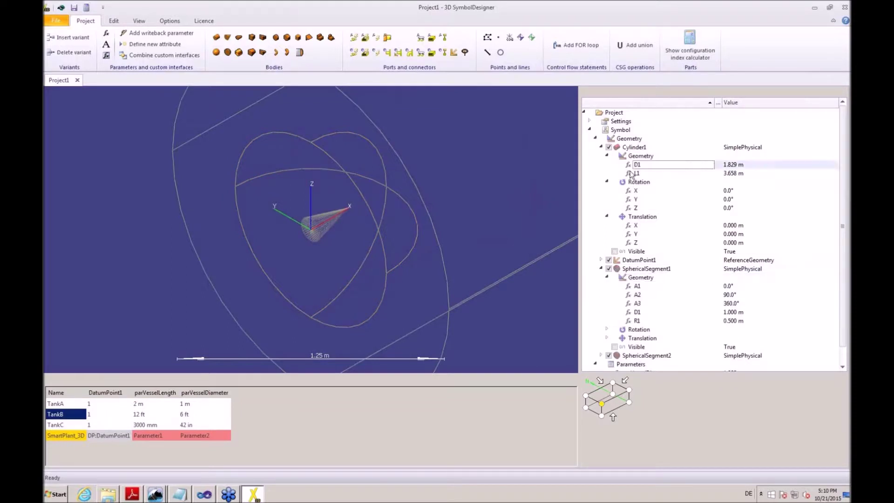
left_click(637, 313)
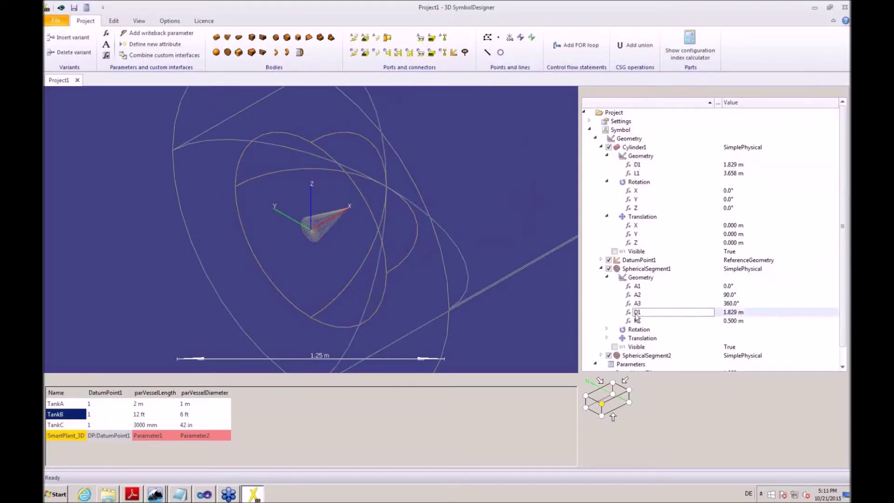
mouse_move(637, 317)
left_mouse_down()
mouse_move(629, 312)
mouse_move(638, 322)
left_mouse_up()
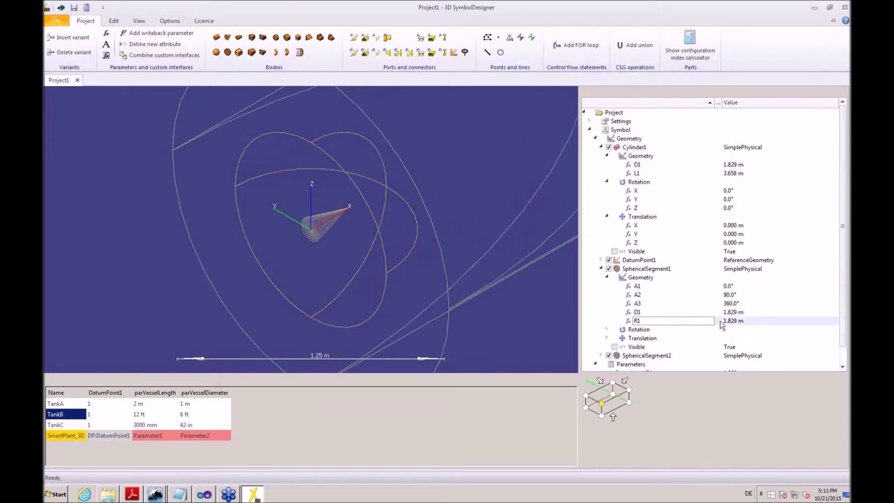
left_click(750, 323)
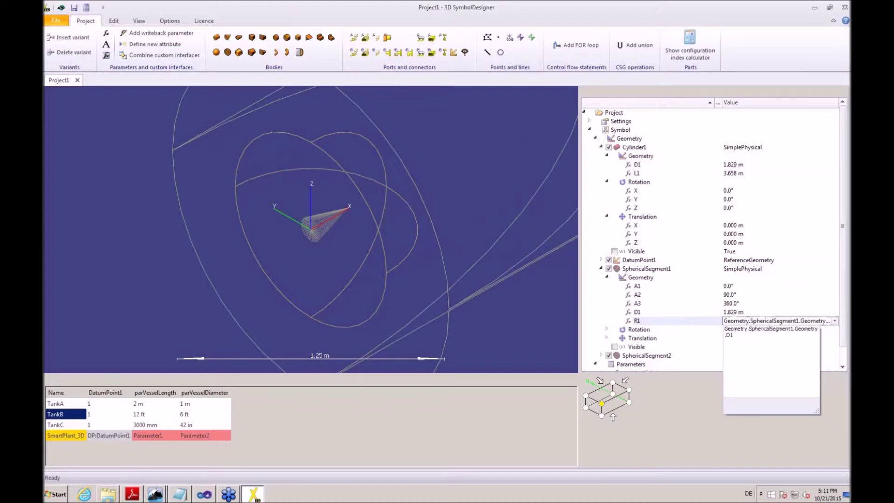
type("/ 4")
key("Return")
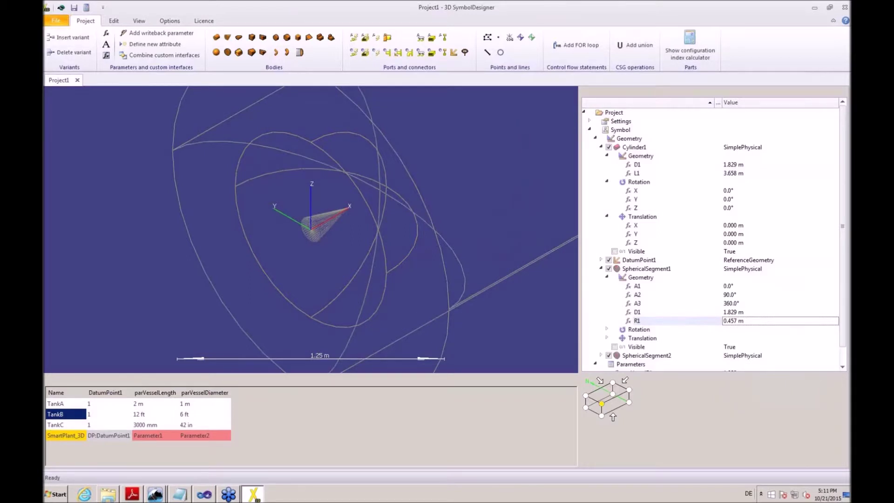
Rotate SphericalSegment1 180 deg about Z
left_click(608, 329)
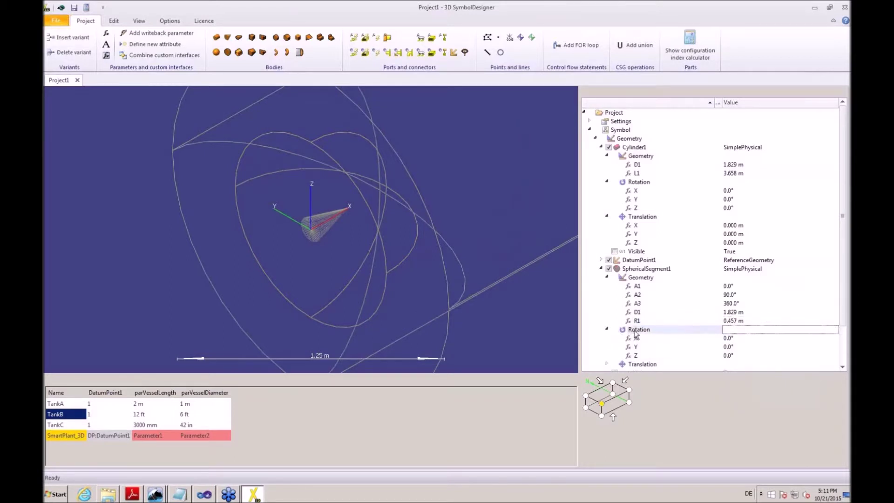
left_click(742, 355)
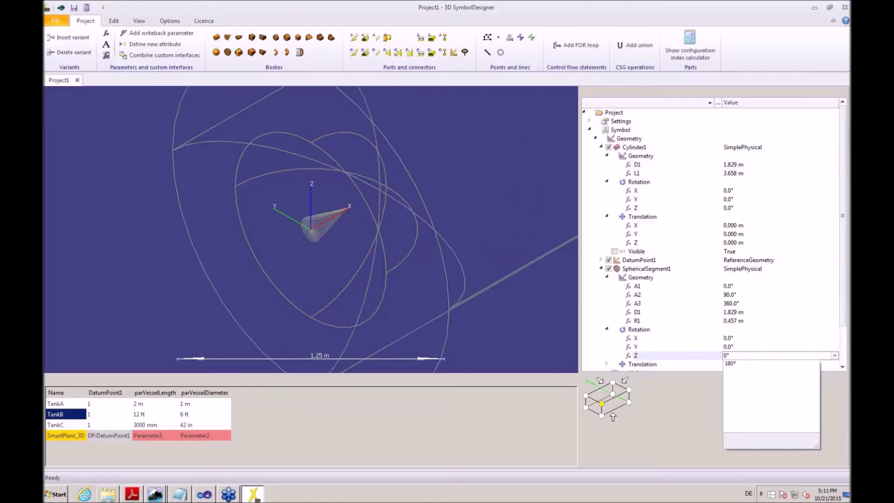
type("deg")
key("Return")
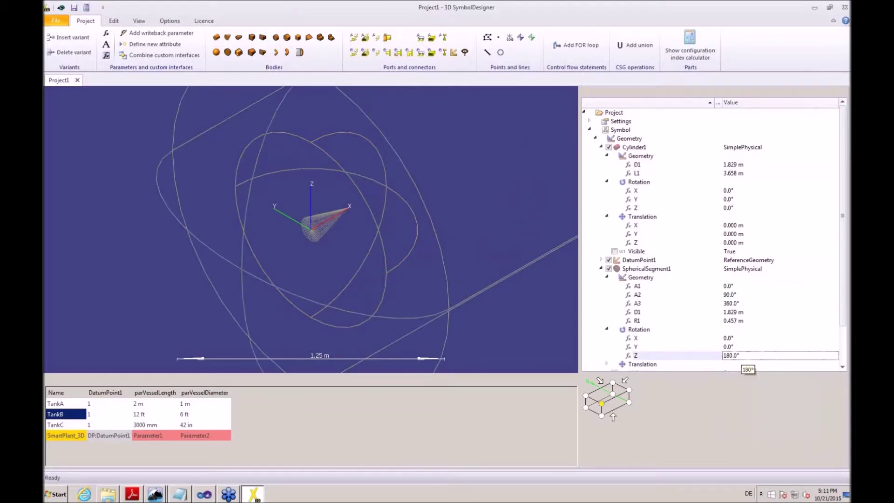
scroll(735, 340, "down", 2)
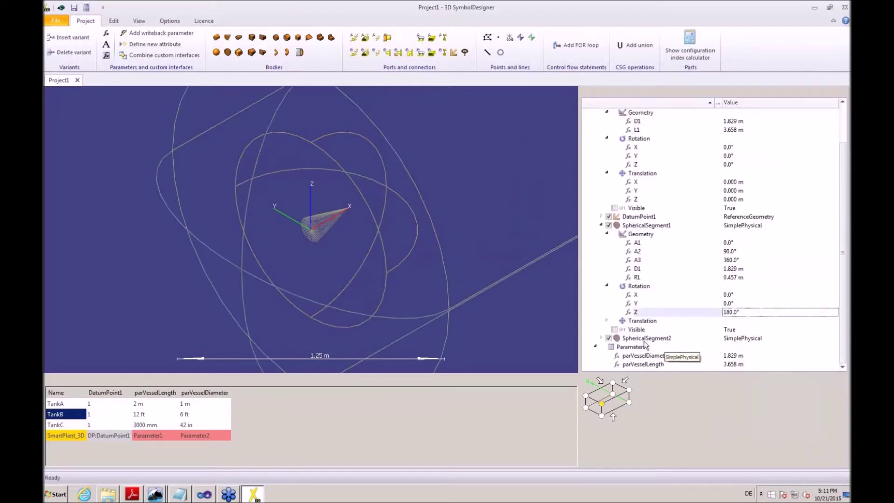
Copy SphericalSegment1's D1 and R1 links onto SphericalSegment2
left_click(604, 339)
left_click(605, 337)
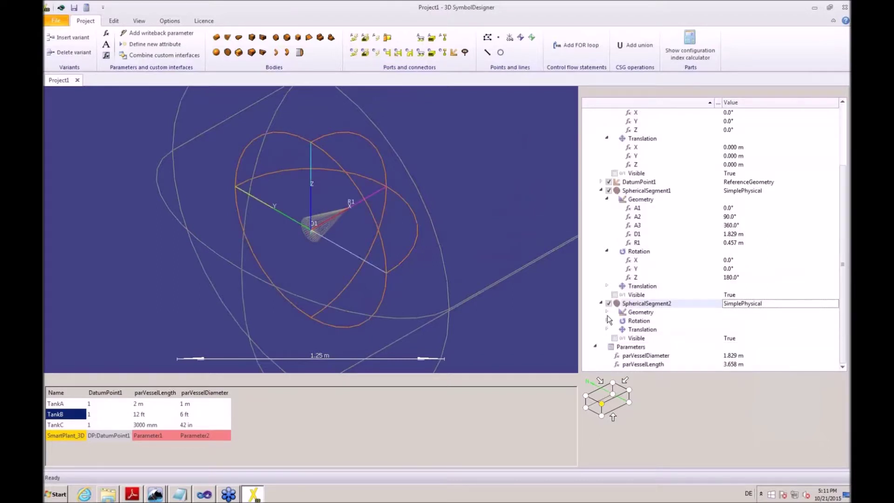
left_click(608, 314)
scroll(607, 315, "down", 2)
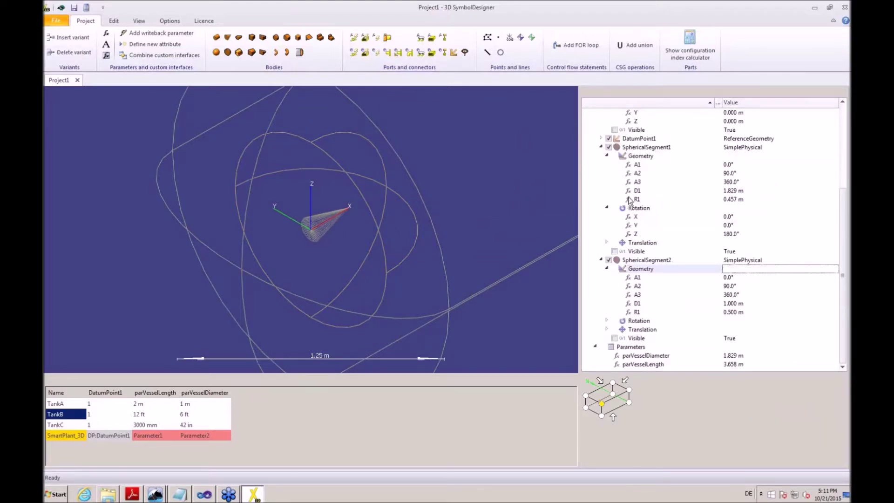
left_click_drag(632, 191, 638, 303)
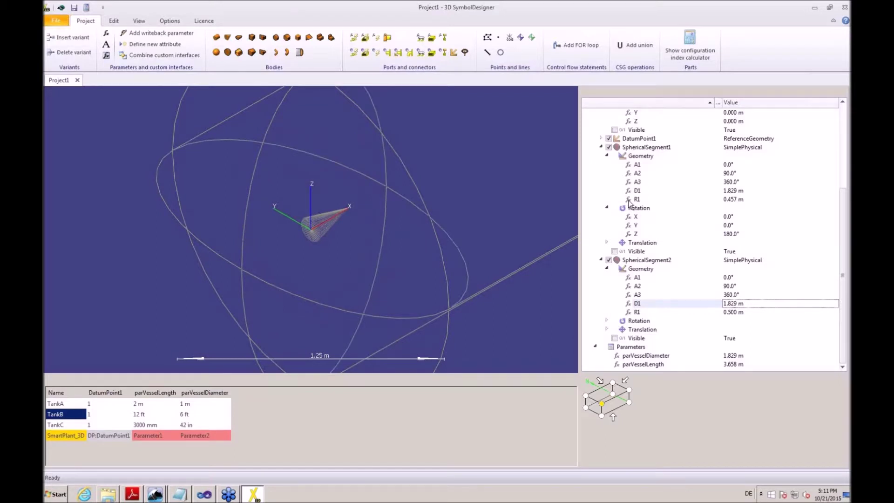
left_click_drag(634, 201, 629, 316)
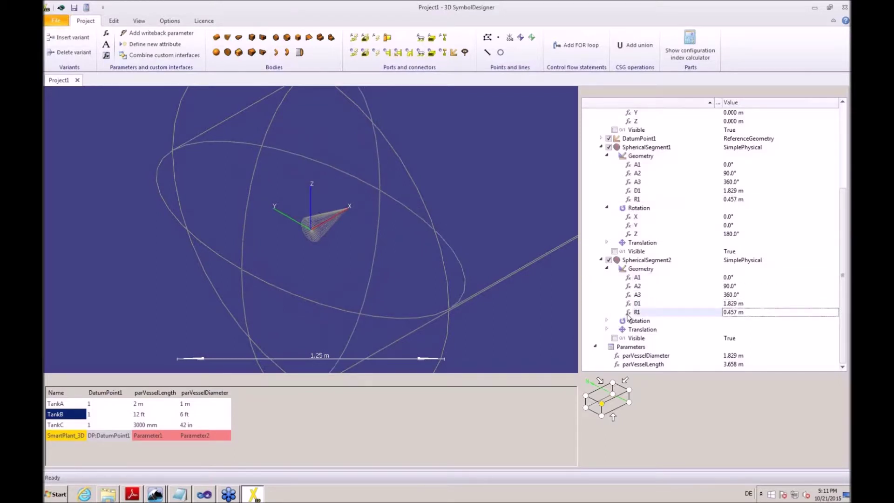
Set SphericalSegment2's X translation to parVesselLength
left_click(607, 329)
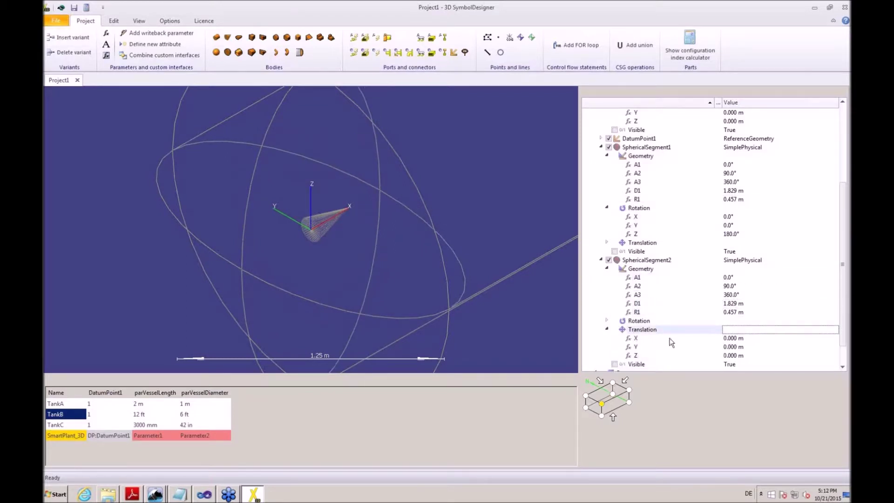
left_click(736, 339)
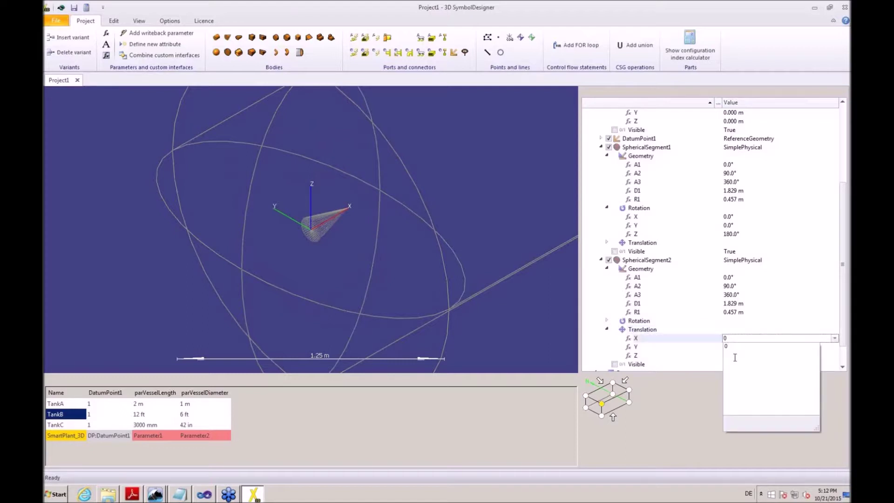
key("BackSpace")
type("parVesselLength")
key("Return")
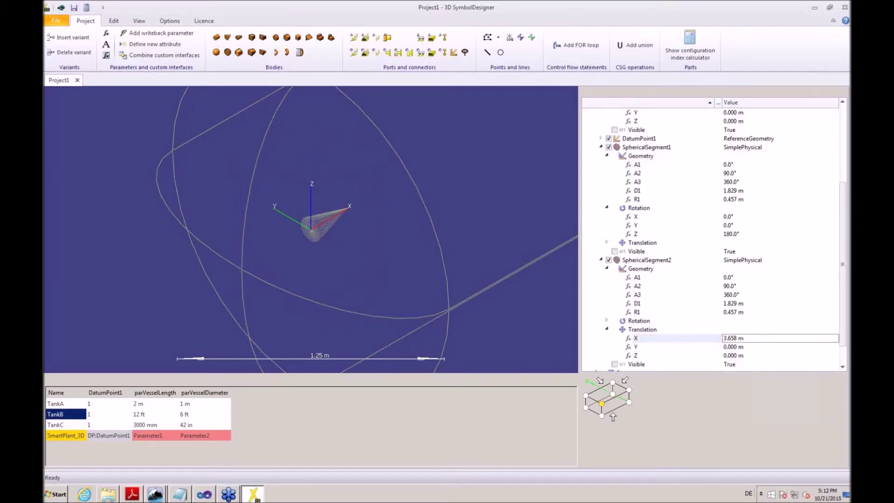
Preview TankA, TankB and TankC, ending on TankC's 3.000 m length and 1.067 m diameter
left_click(67, 405)
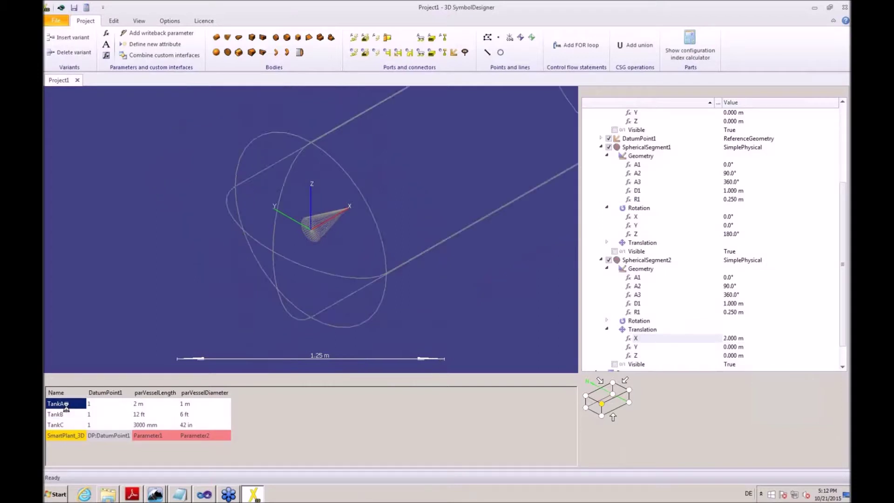
left_click(62, 414)
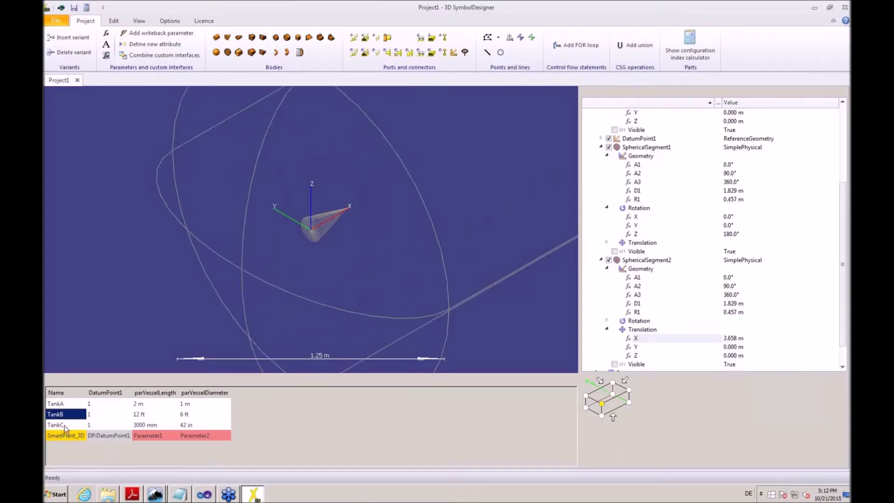
left_click(64, 426)
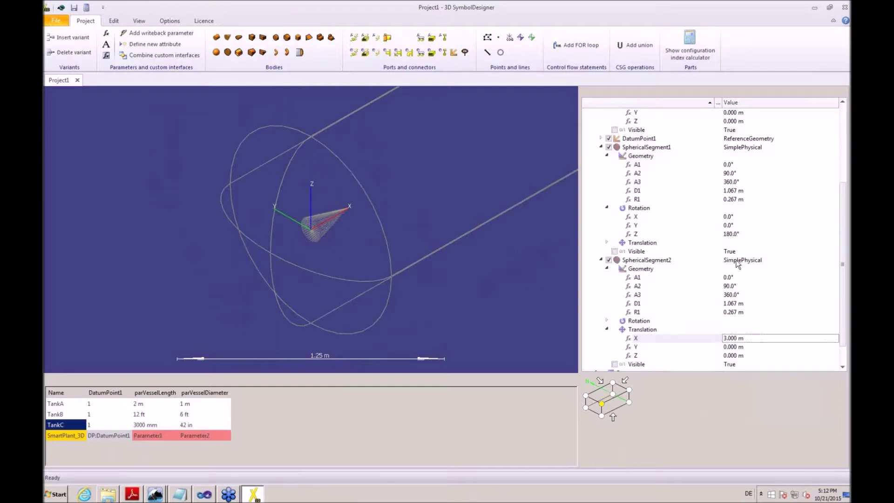
left_click(734, 338)
left_click(663, 415)
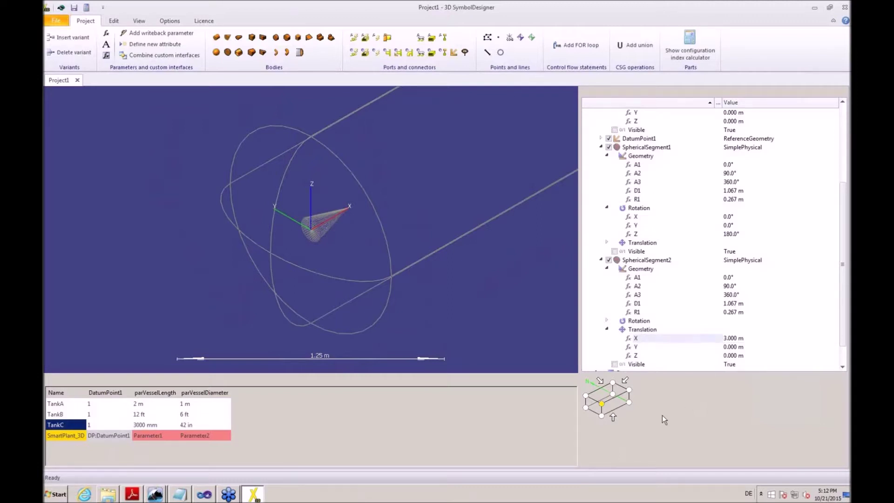
Rename the Parameter1 SmartPlant 3D mapping to VesselLength
left_click(152, 437)
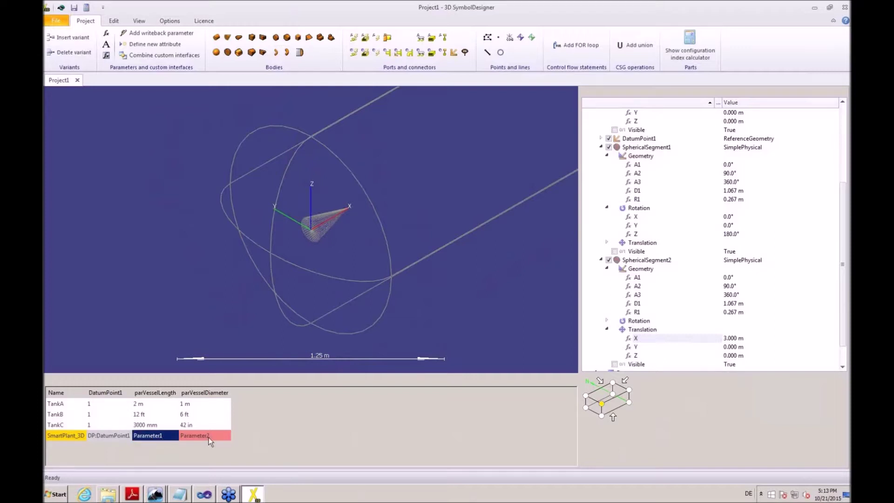
left_click(209, 438)
left_click(154, 438)
left_click(156, 436)
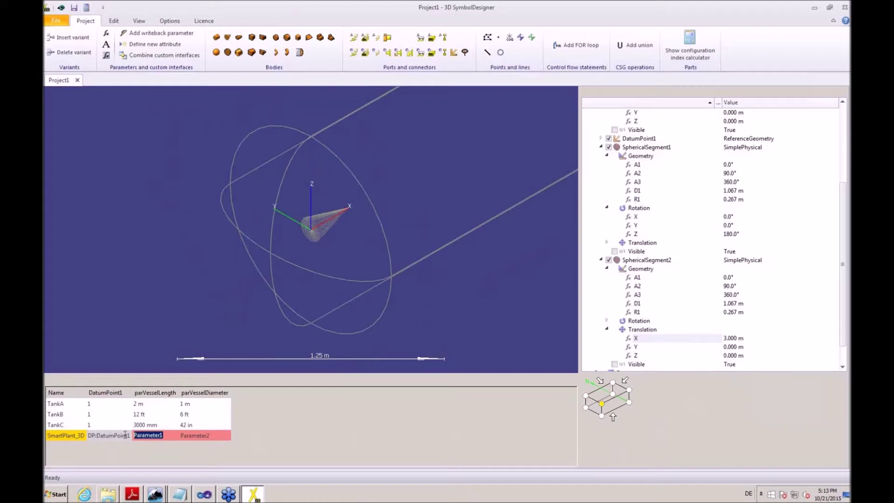
type("Va")
type("sselLength")
key("Return")
Bind VesselLength as an occurrence attribute on interface IJUAVesselLength
left_click(155, 437)
right_click(149, 437)
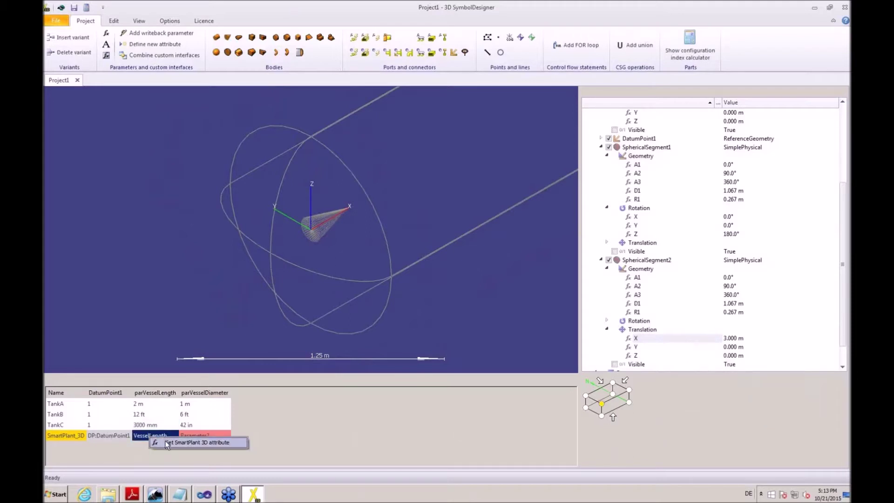
left_click(167, 443)
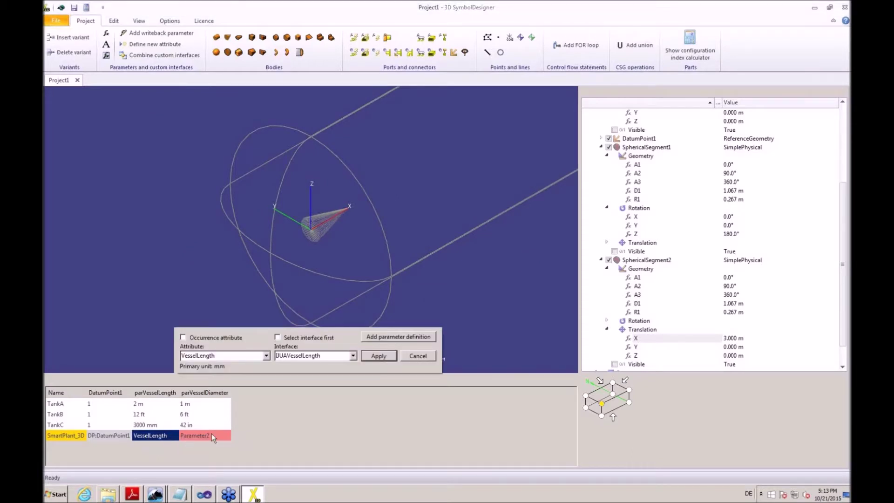
left_click(228, 339)
left_click(353, 355)
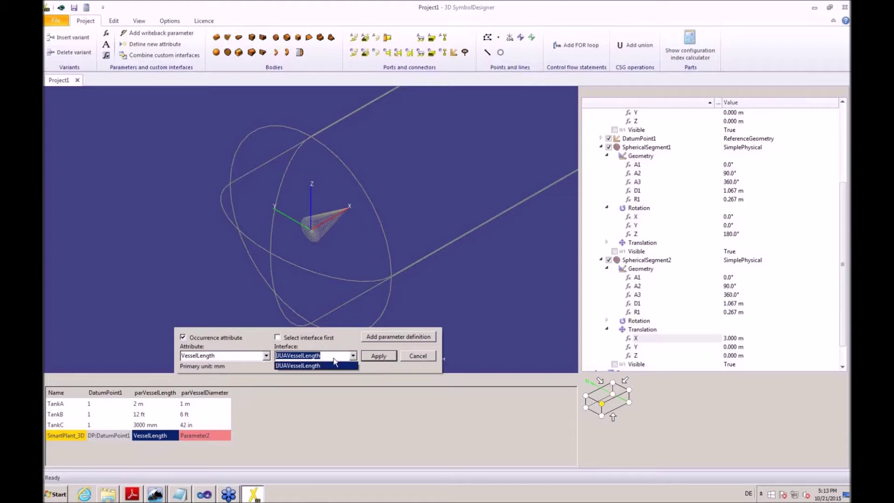
left_click(372, 357)
left_click(373, 356)
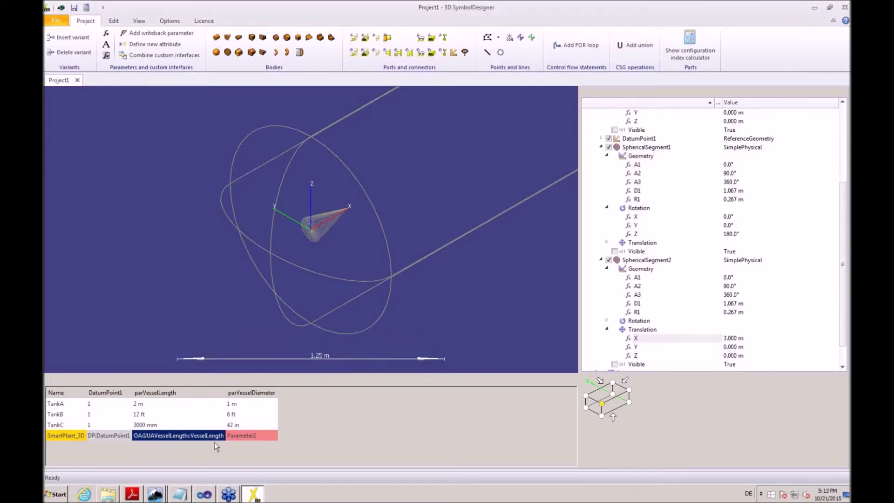
Copy the vessel length mapping into parVesselDiameter's SmartPlant_3D cell
left_click(146, 426)
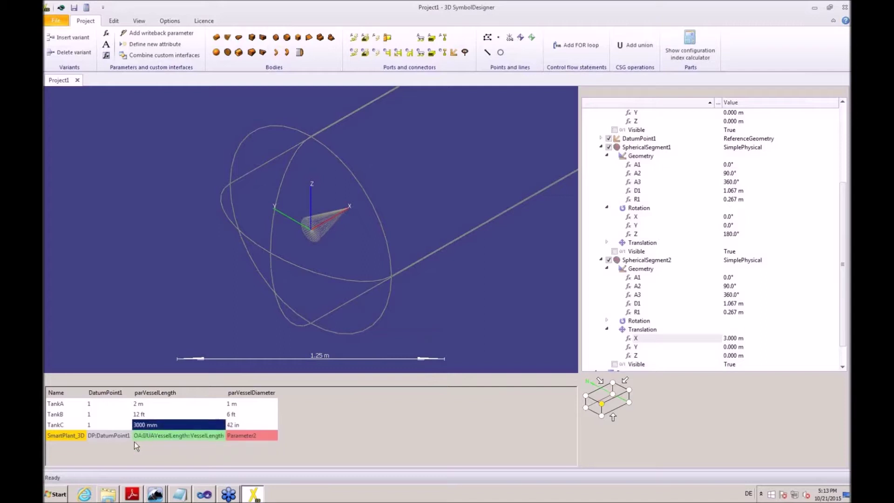
left_click(201, 435)
left_click(202, 435)
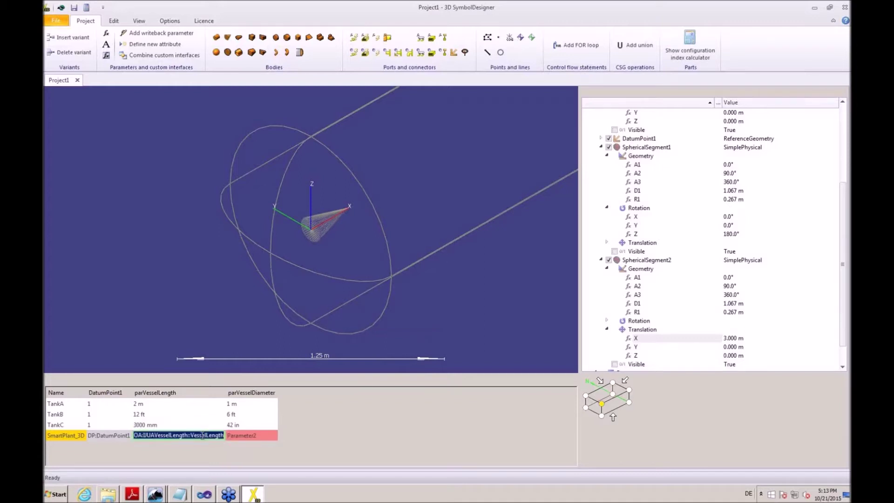
key("ctrl+c")
left_click(270, 434)
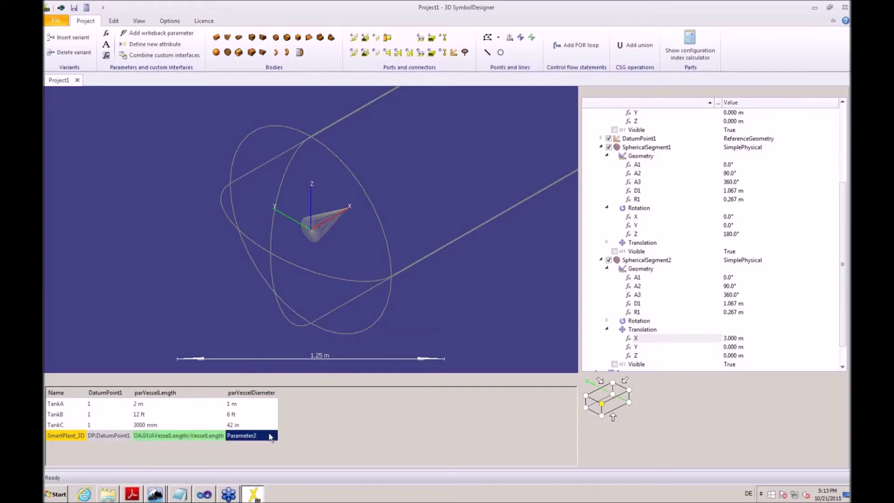
key("ctrl+v")
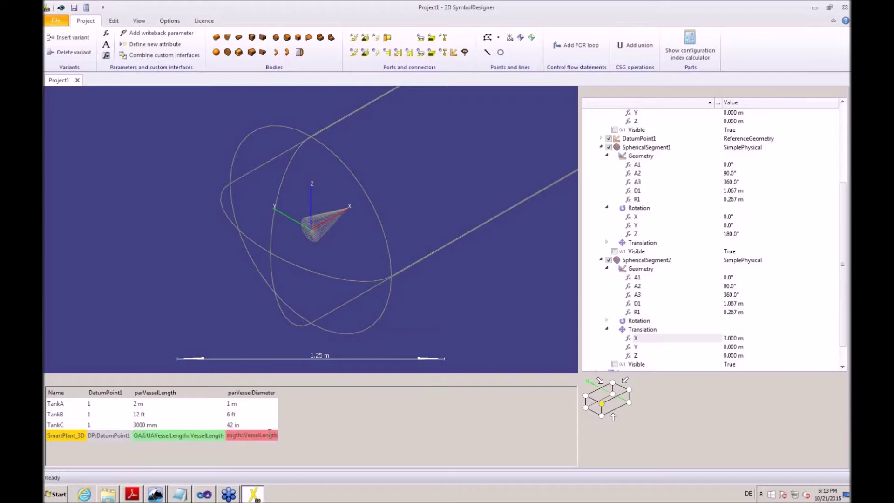
Edit the pasted mapping to OA:IJUAVesselDiameter::VesselDiameter and commit it
key("Left")
key("Left")
key("Left")
key("Left")
key("Left")
key("Left")
key("Left")
key("Left")
key("Left")
key("Left")
key("Left")
key("Left")
key("Left")
key("Left")
key("Left")
key("Left")
key("Left")
key("Left")
key("Left")
key("Left")
key("Delete")
key("Delete")
key("Delete")
key("Delete")
key("Delete")
key("Delete")
type("Diameter")
key("Left")
key("Left")
key("Left")
key("Left")
key("Left")
key("Left")
key("BackSpace")
key("BackSpace")
key("BackSpace")
key("BackSpace")
key("BackSpace")
key("BackSpace")
type("Diameter")
key("Return")
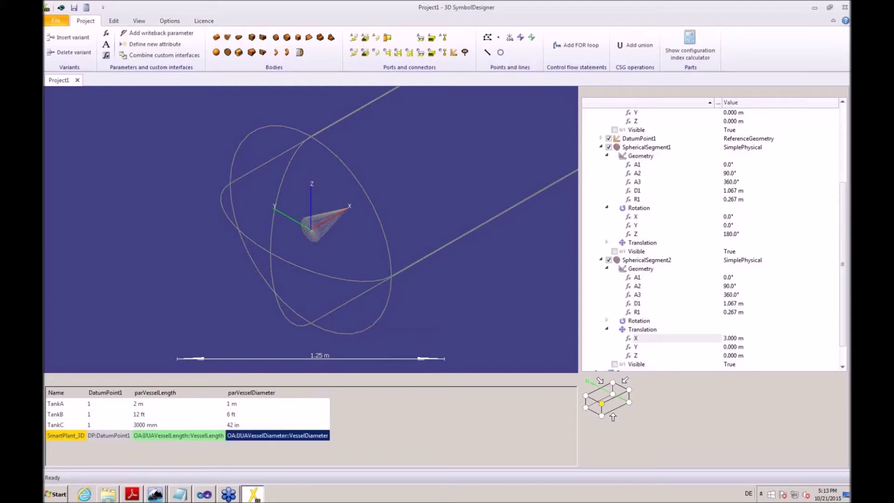
left_click(278, 425)
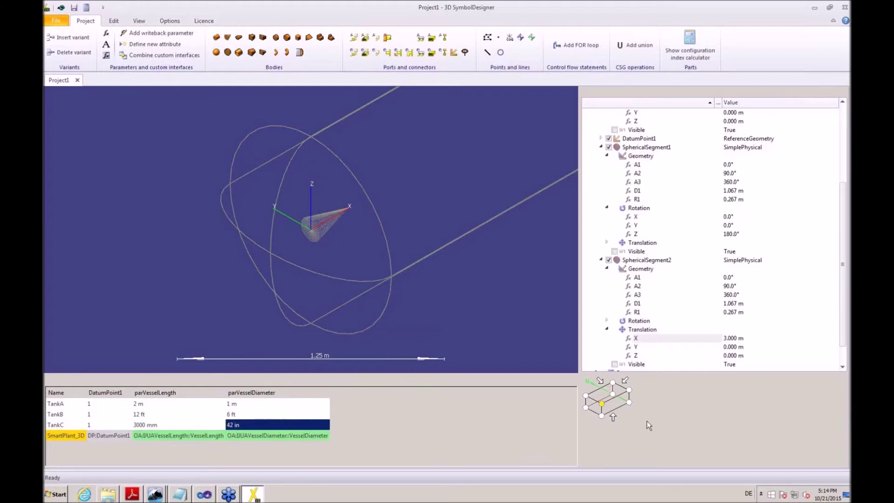
left_click(734, 339)
Add PipingConnector1 to the tank symbol and collapse both spherical segments' properties
scroll(845, 276, "down", 1)
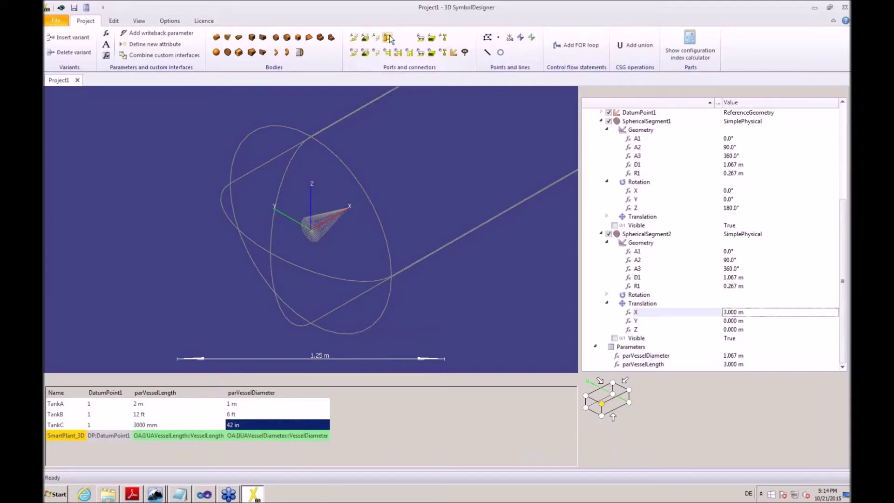
left_click(387, 53)
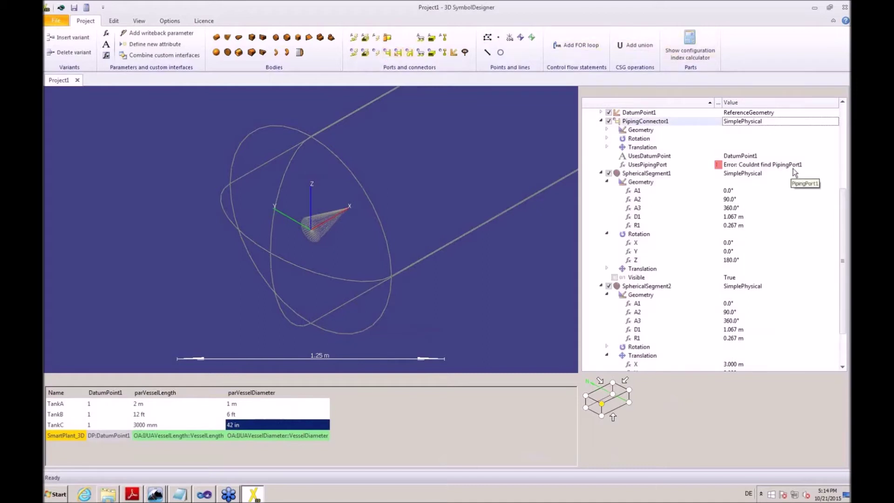
left_click(601, 173)
left_click(602, 182)
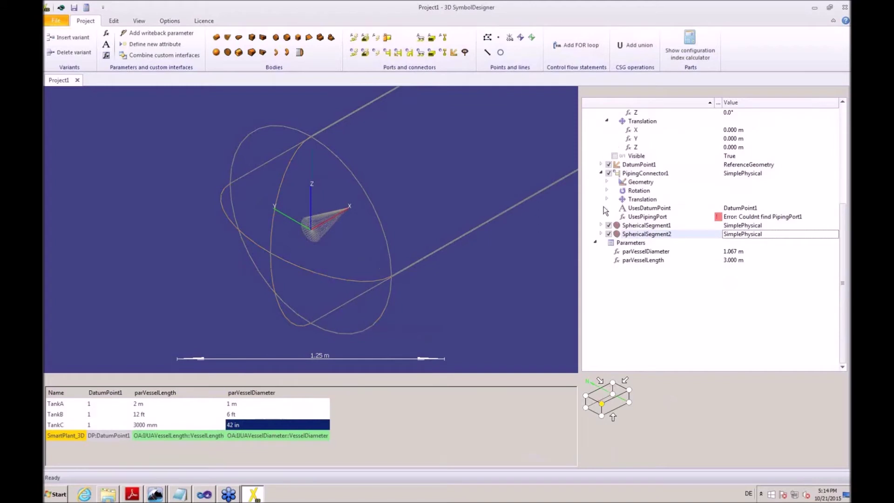
Give the connector a bolted-preset piping port PipingPort1, mapped to PP:PipingPort1
left_click(611, 245)
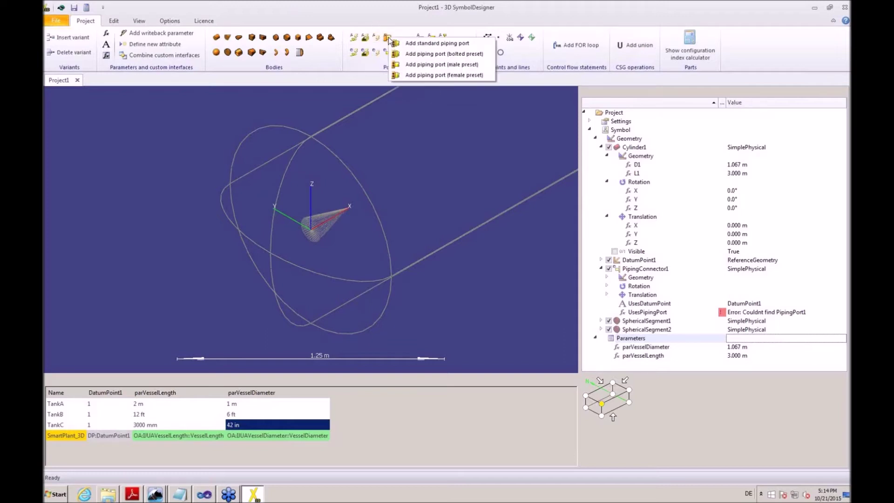
left_click(424, 54)
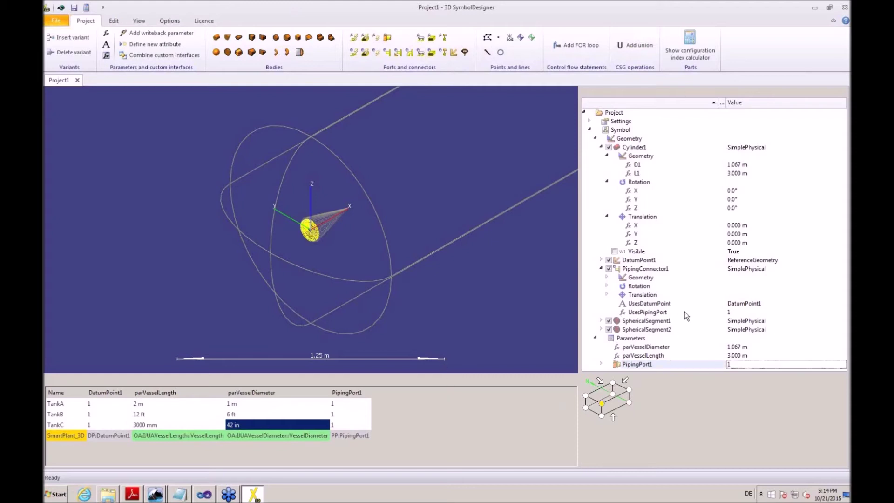
left_click(608, 276)
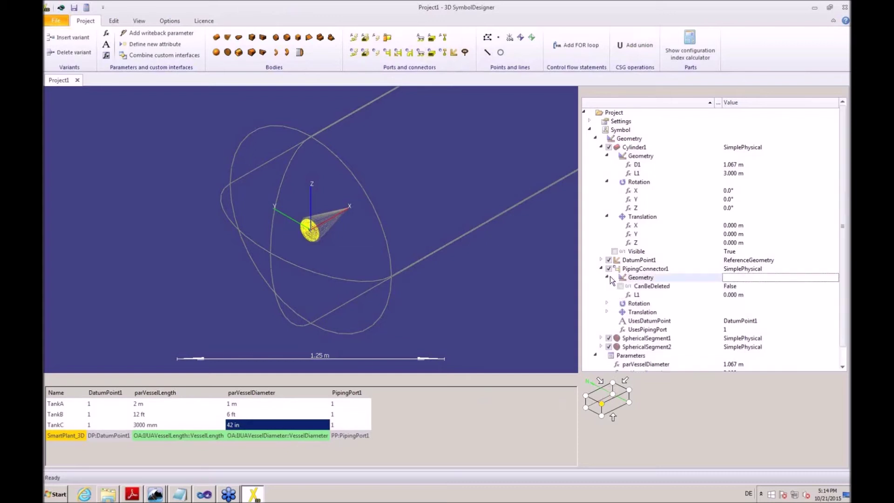
Set the connector length L1 to 100 mm and its Y rotation to -90°
left_click(735, 296)
type("1")
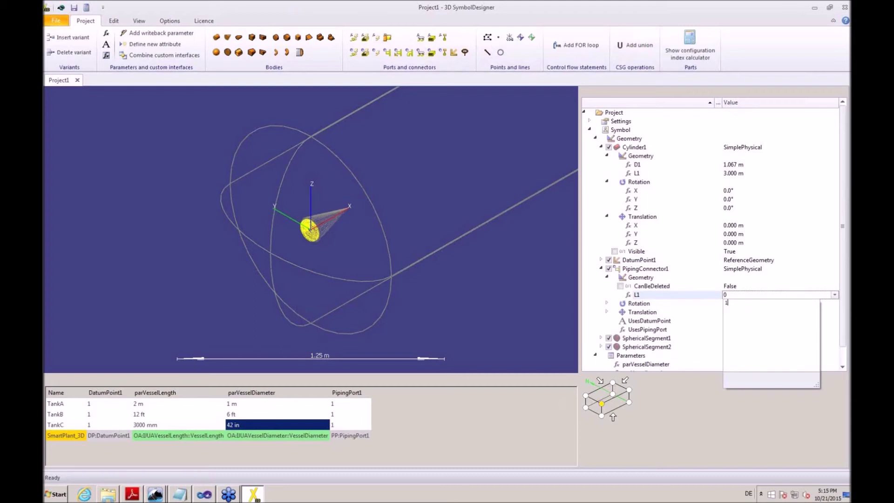
type("00mm")
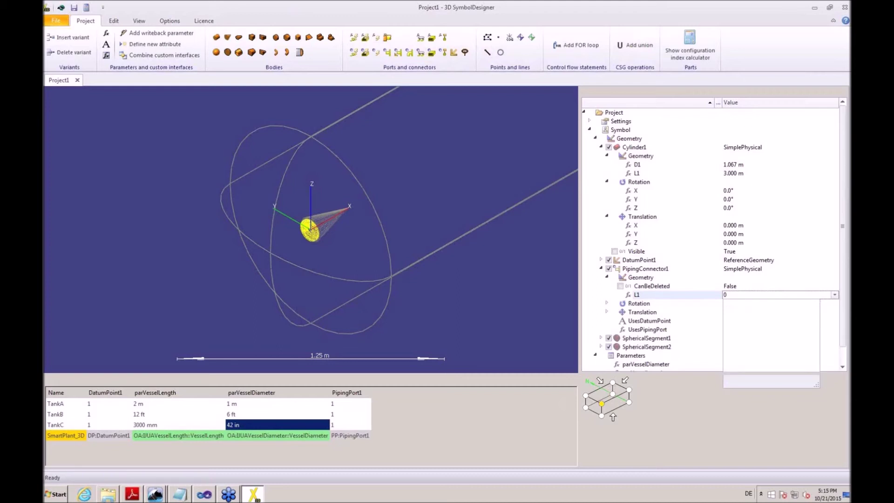
key("Return")
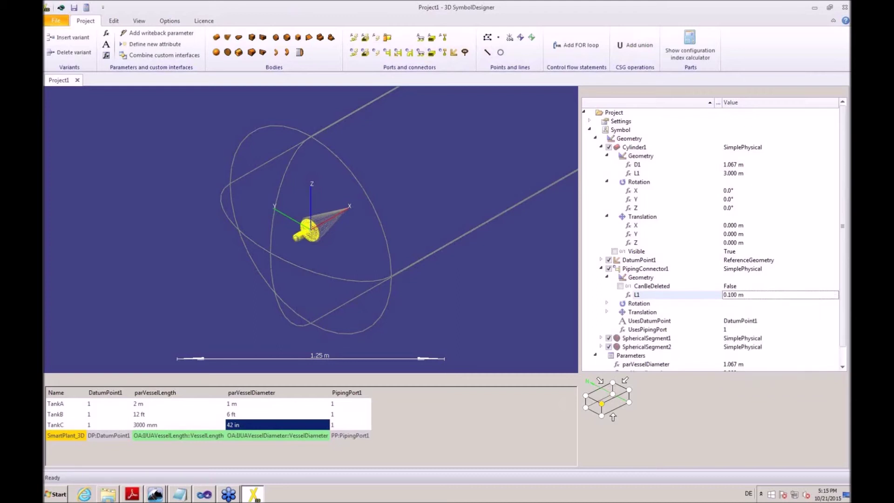
left_click(607, 304)
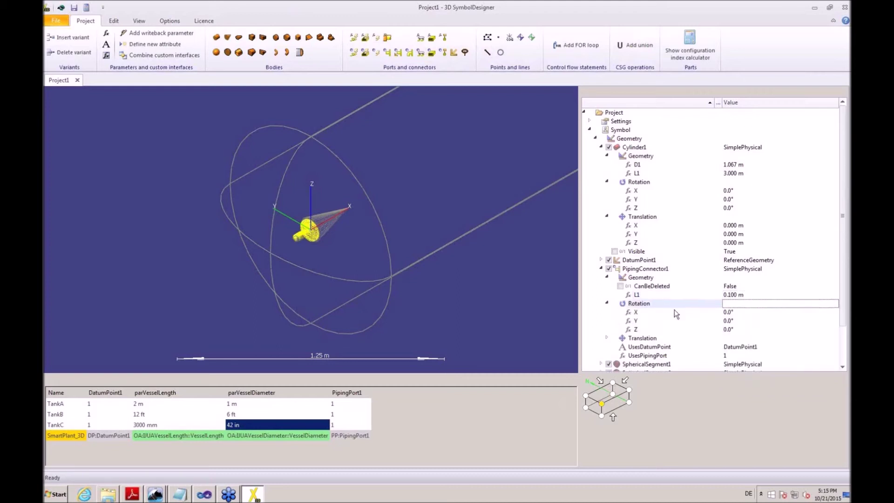
left_click(742, 322)
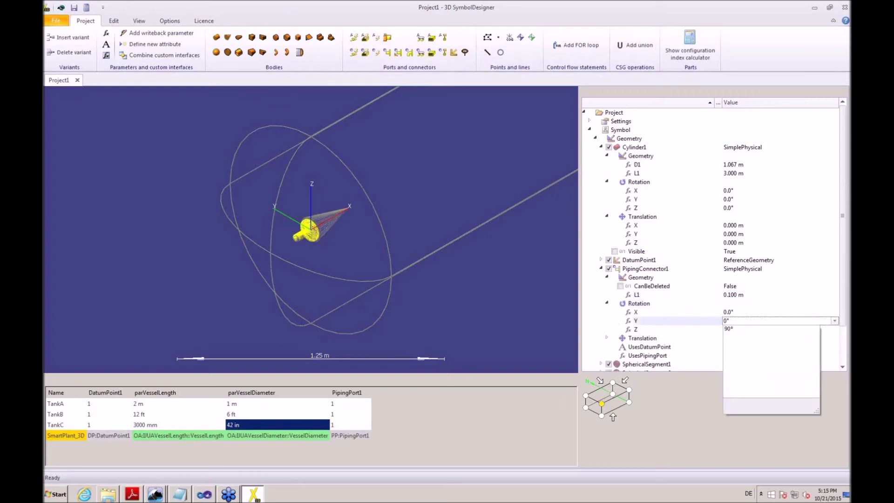
left_click(730, 329)
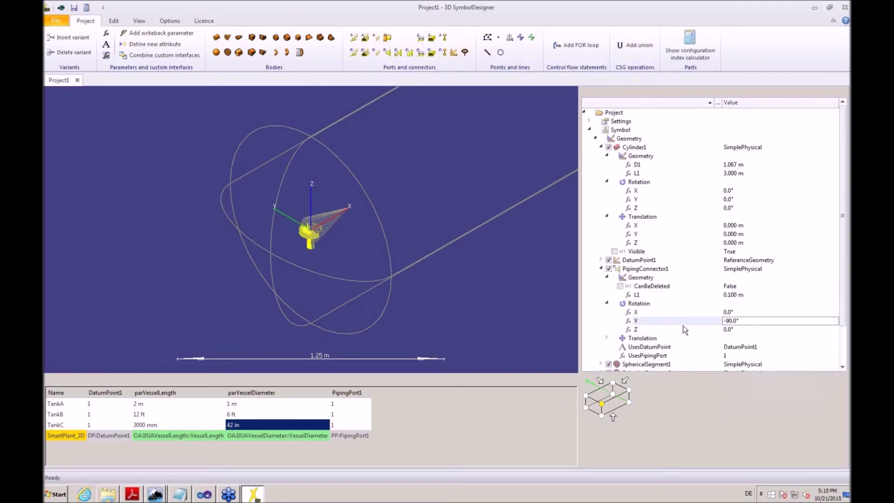
Set the connector's Z offset to a parVesselDiameter formula plus 90 mm (0.623 m)
left_click(607, 338)
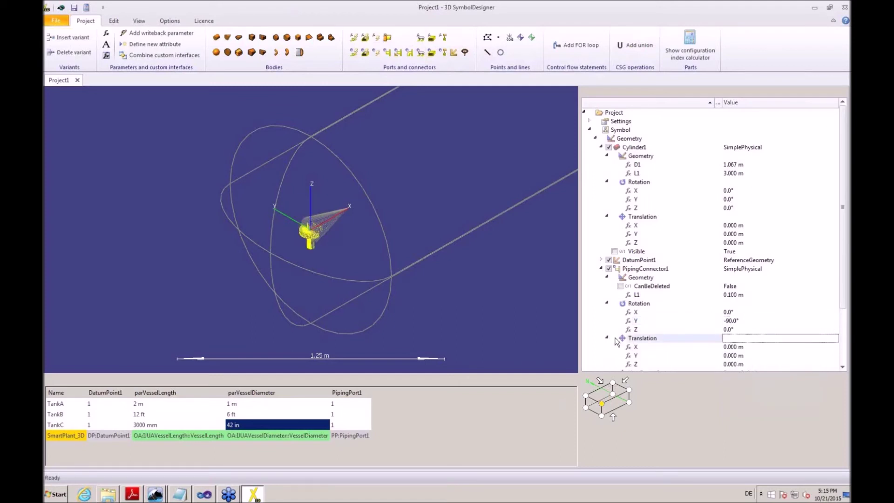
left_click(738, 364)
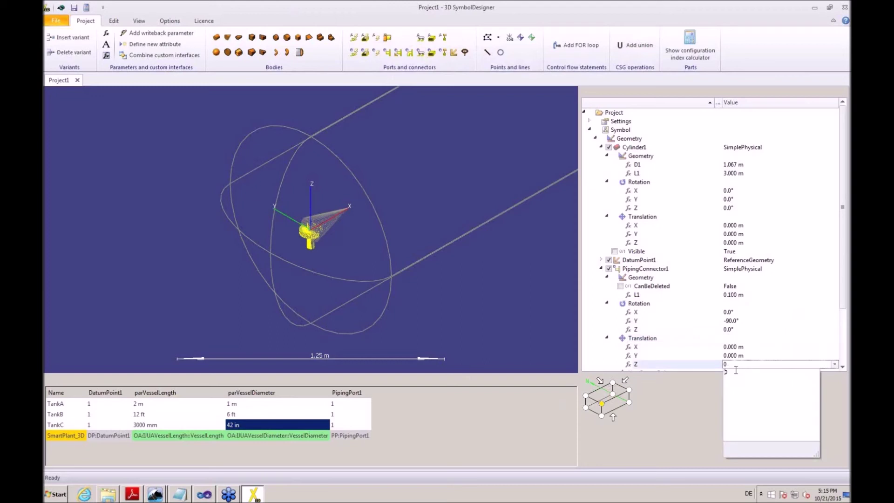
type("parVesselDiameter-2+ 90 mm")
key("Return")
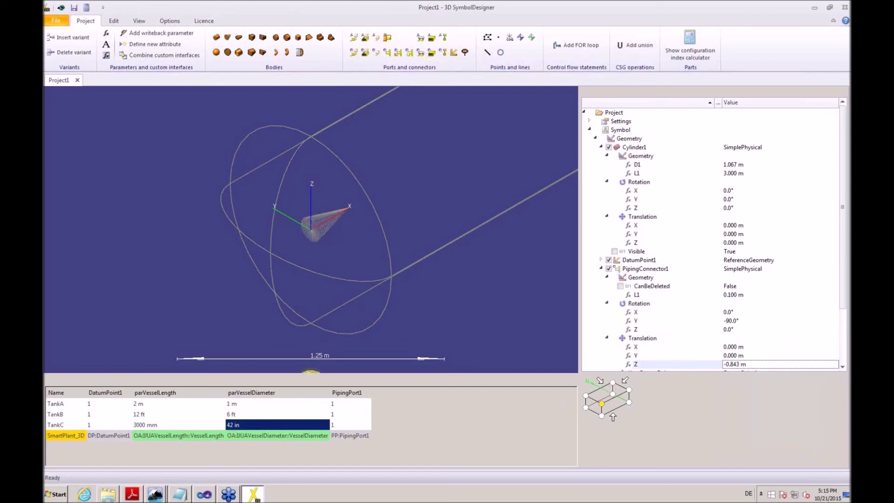
left_click(742, 366)
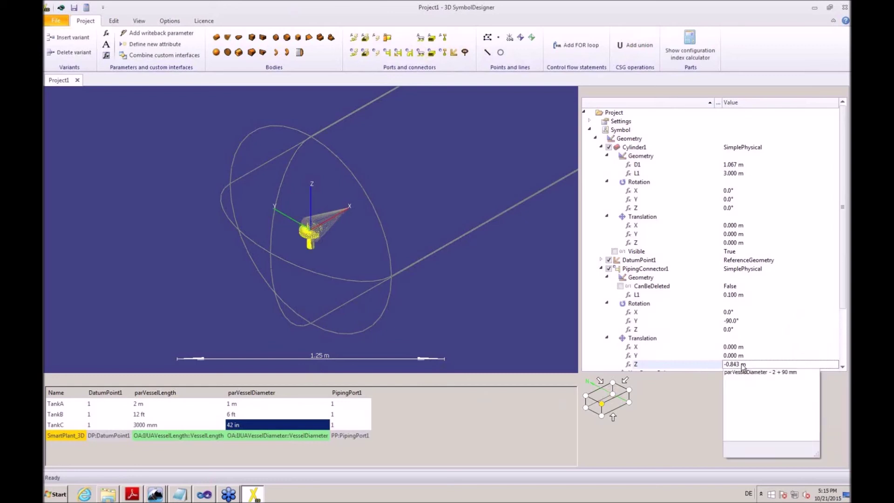
left_click(768, 373)
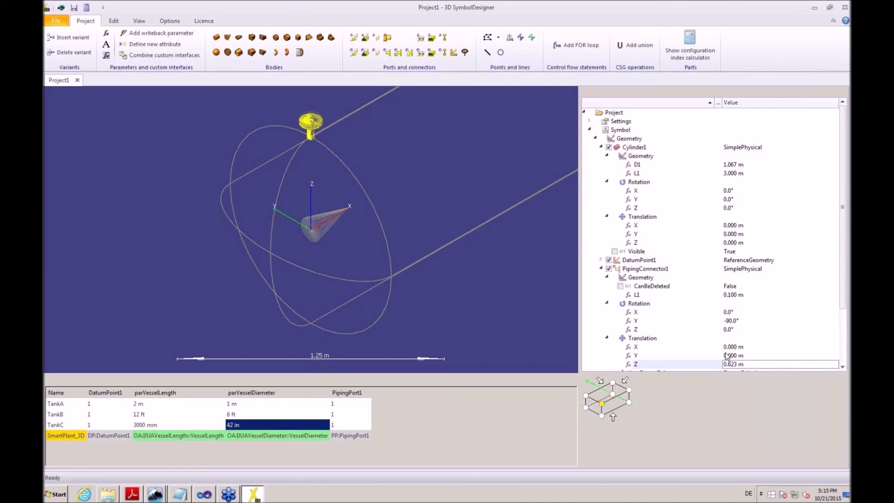
Set the connector's X offset to parVesselLength/4 and preview the nozzle on TankA
left_click(740, 347)
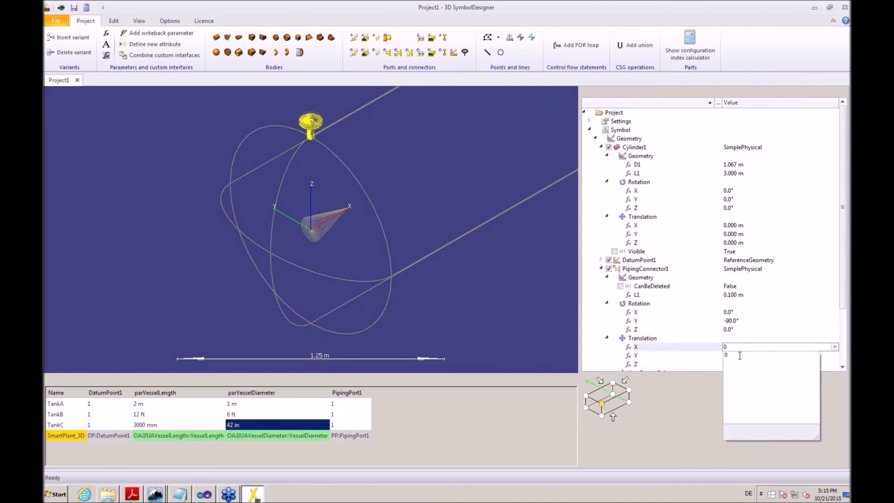
key("BackSpace")
type("parVesselLength/4")
key("Return")
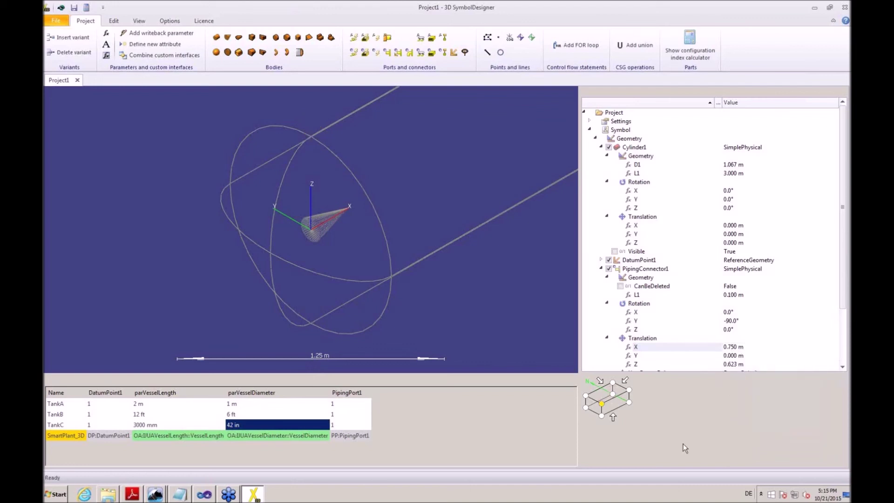
left_click(65, 405)
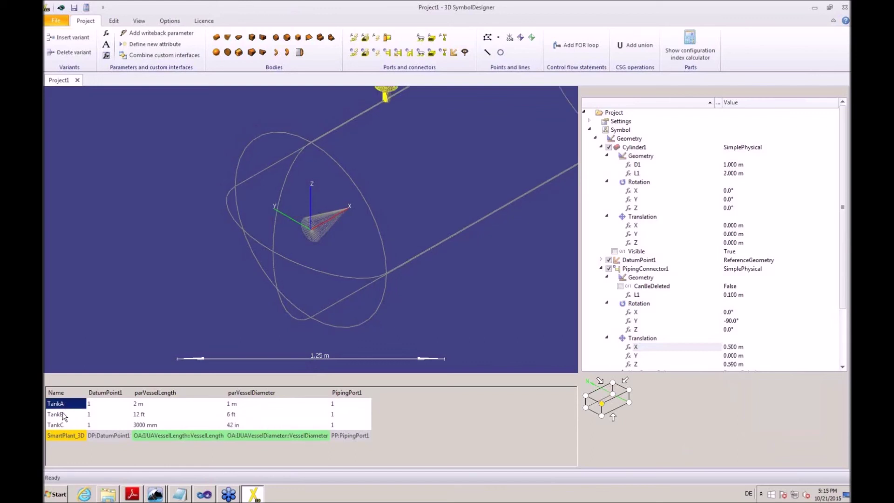